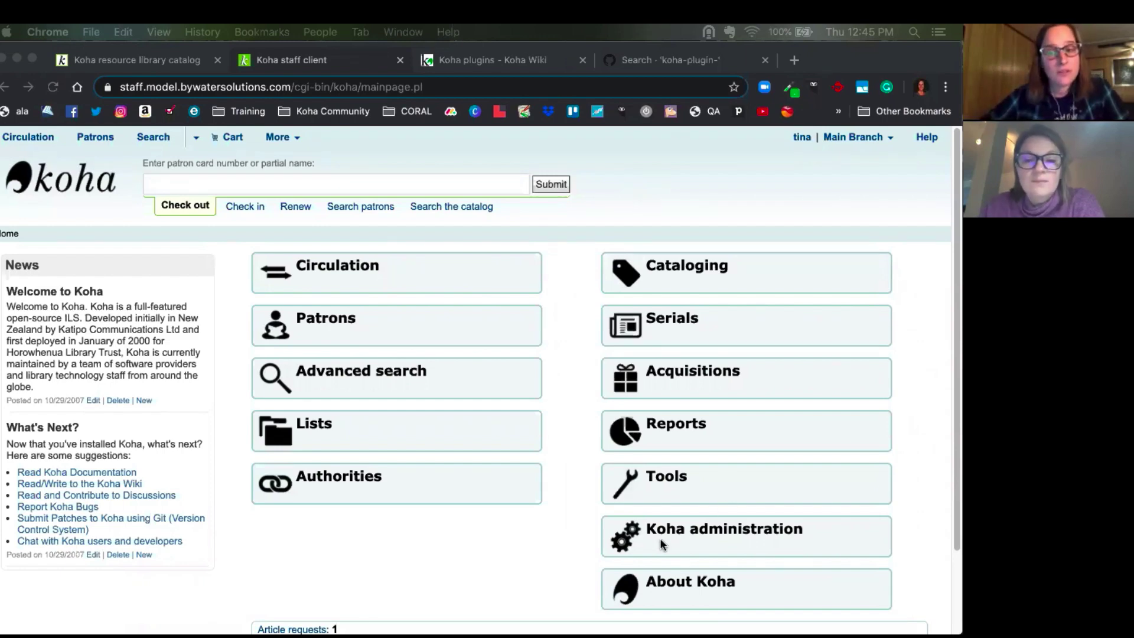
Step: Open Manage plugins from Koha administration and scroll through the installed plugins, like Item Recalls and Coral
click(713, 549)
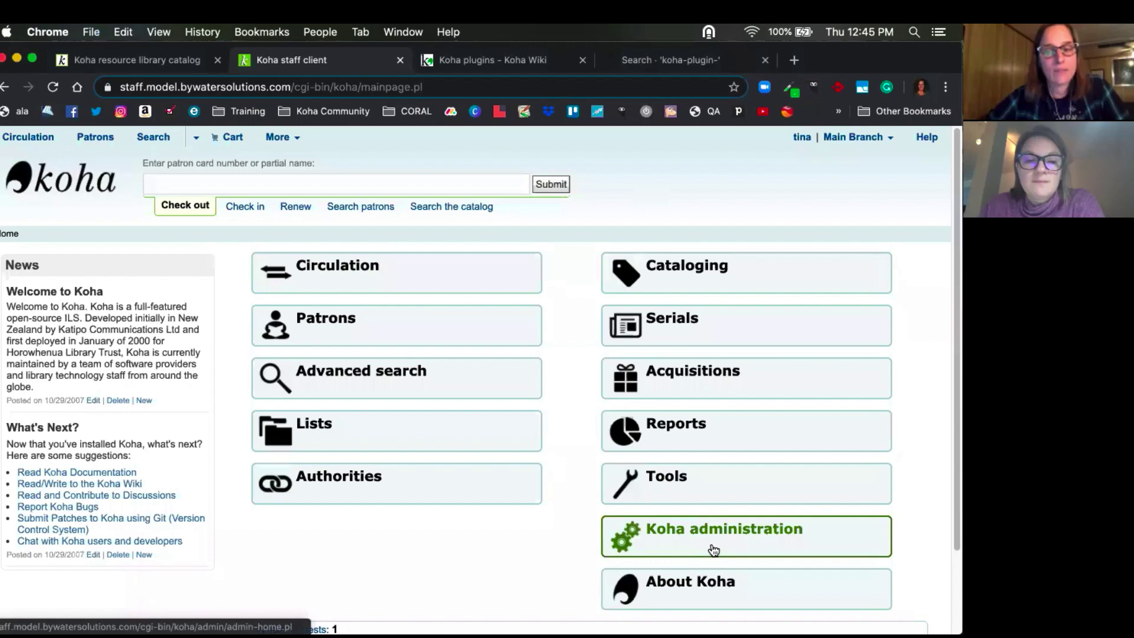
click(713, 550)
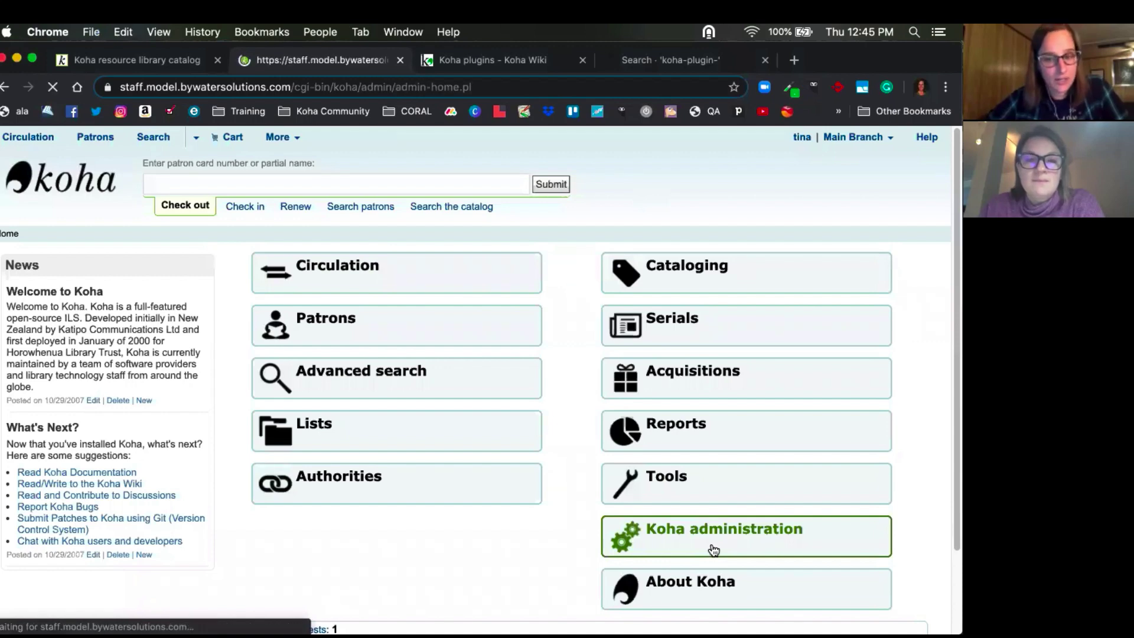
scroll(400, 489, down, 8)
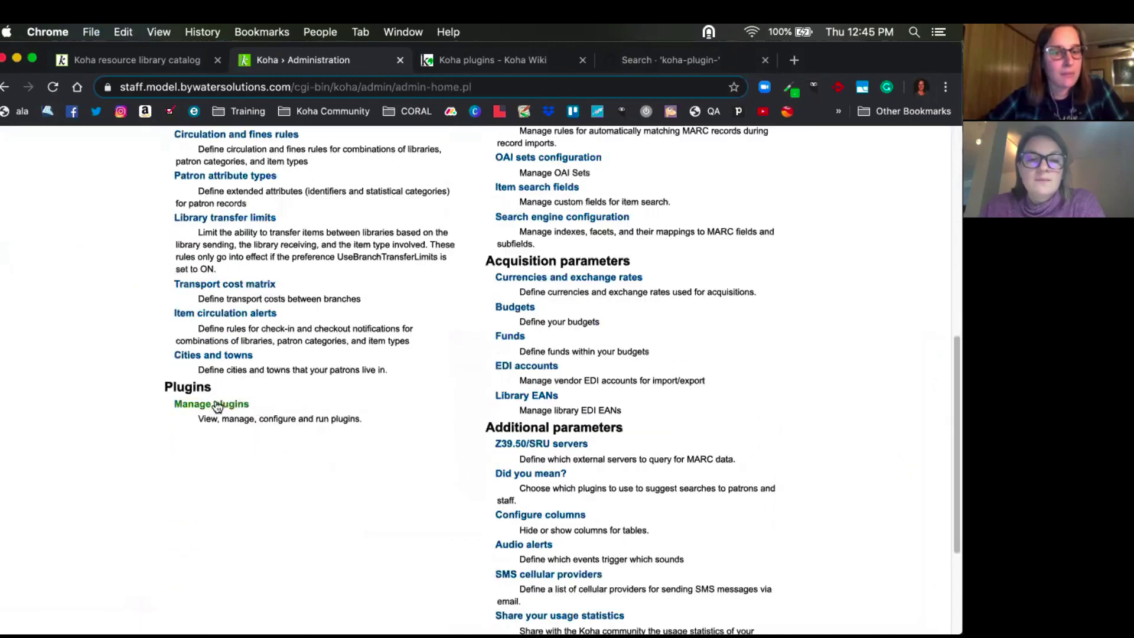
click(233, 406)
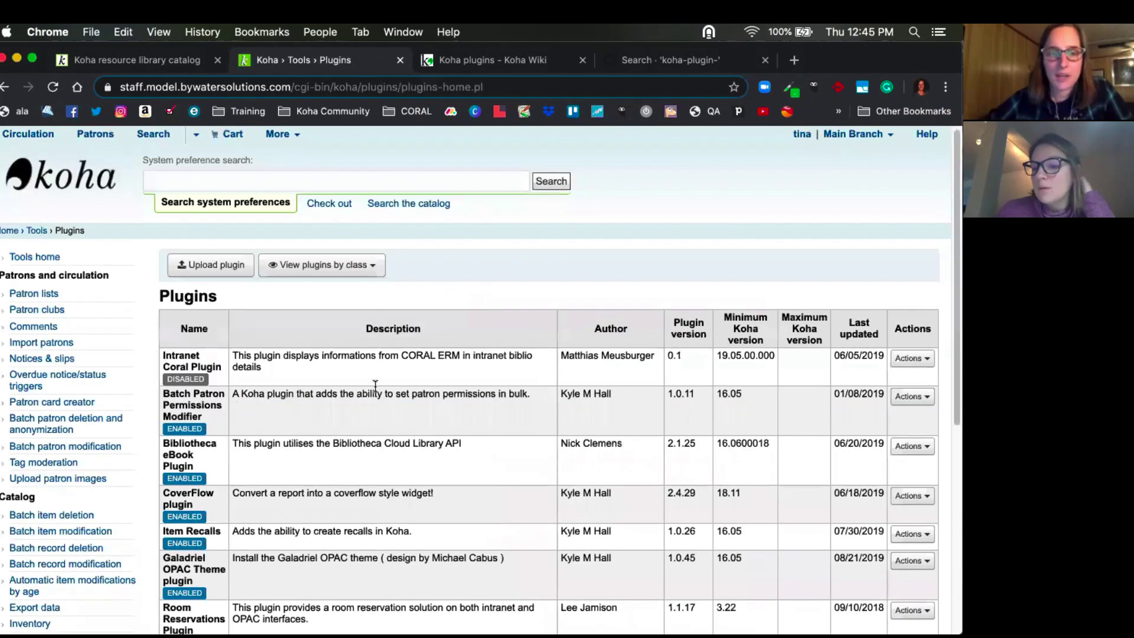
scroll(406, 434, down, 2)
scroll(406, 434, down, 2)
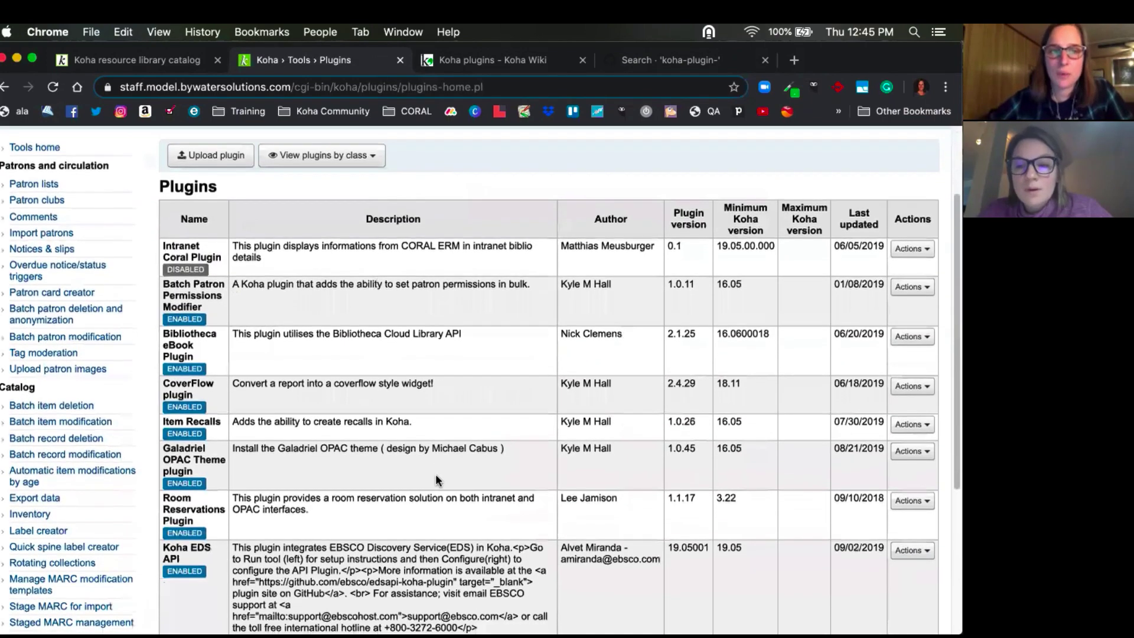
scroll(436, 480, down, 1)
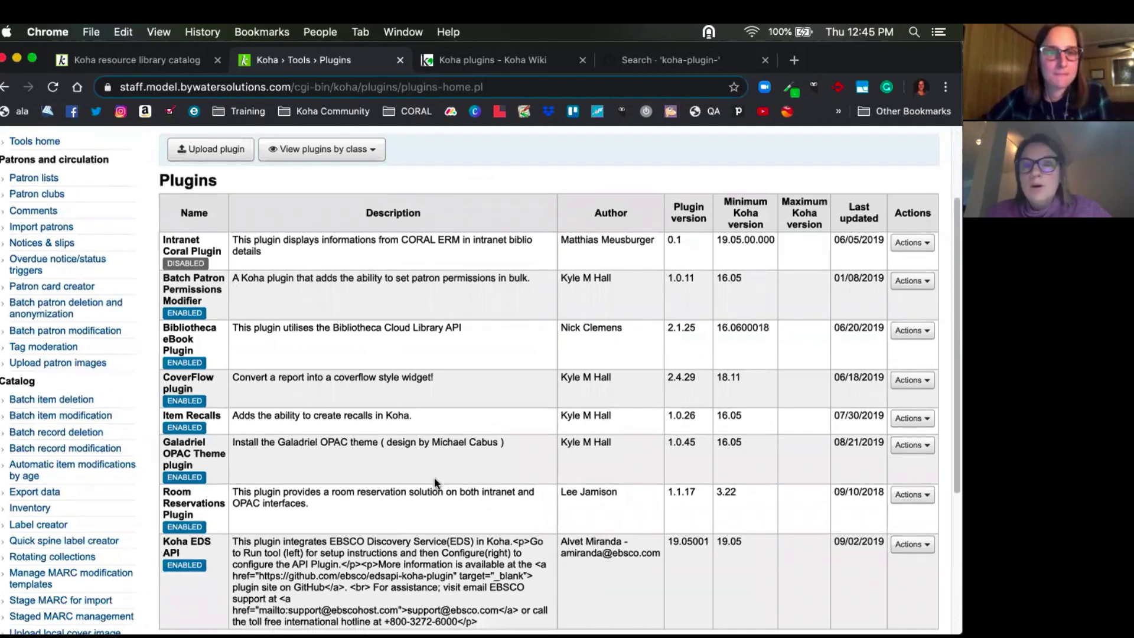
scroll(436, 480, down, 1)
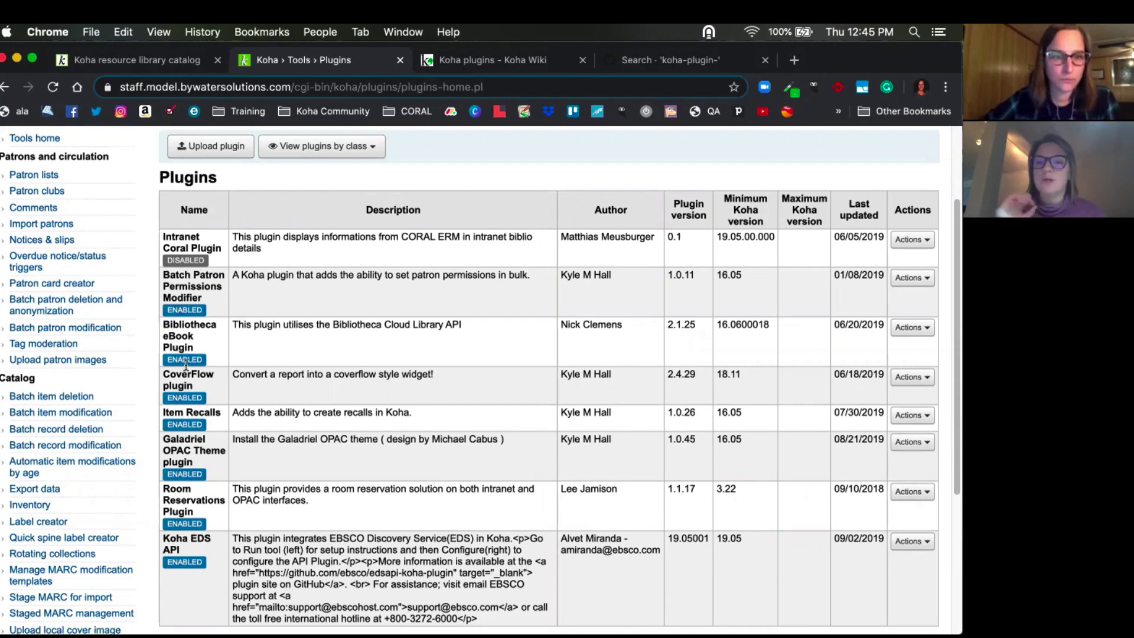
drag(164, 374, 196, 388)
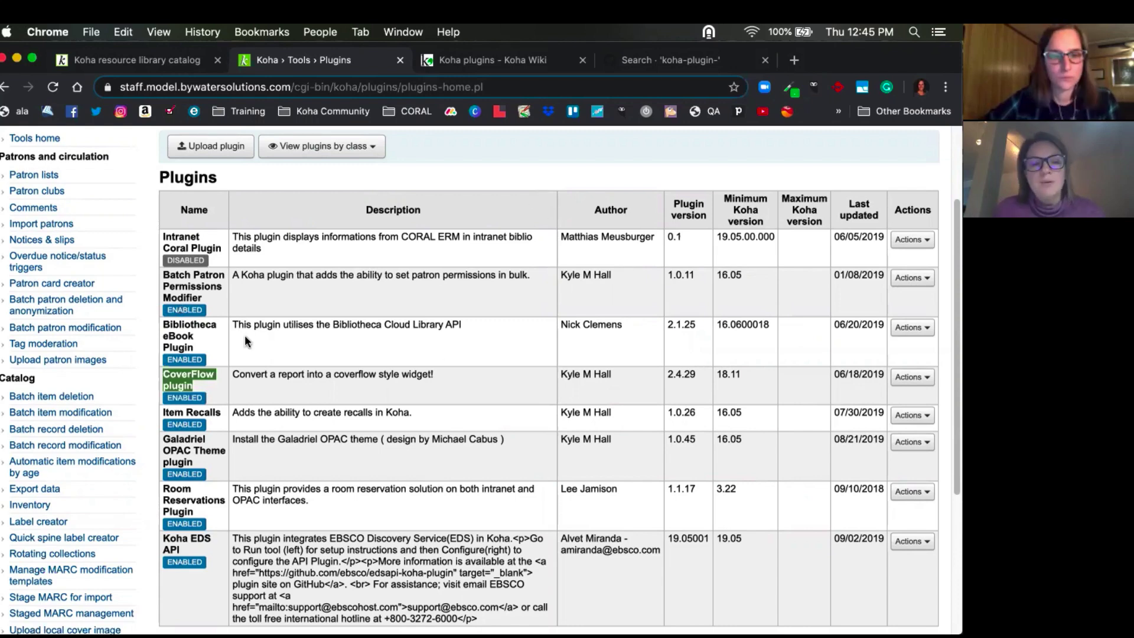
drag(163, 535, 196, 550)
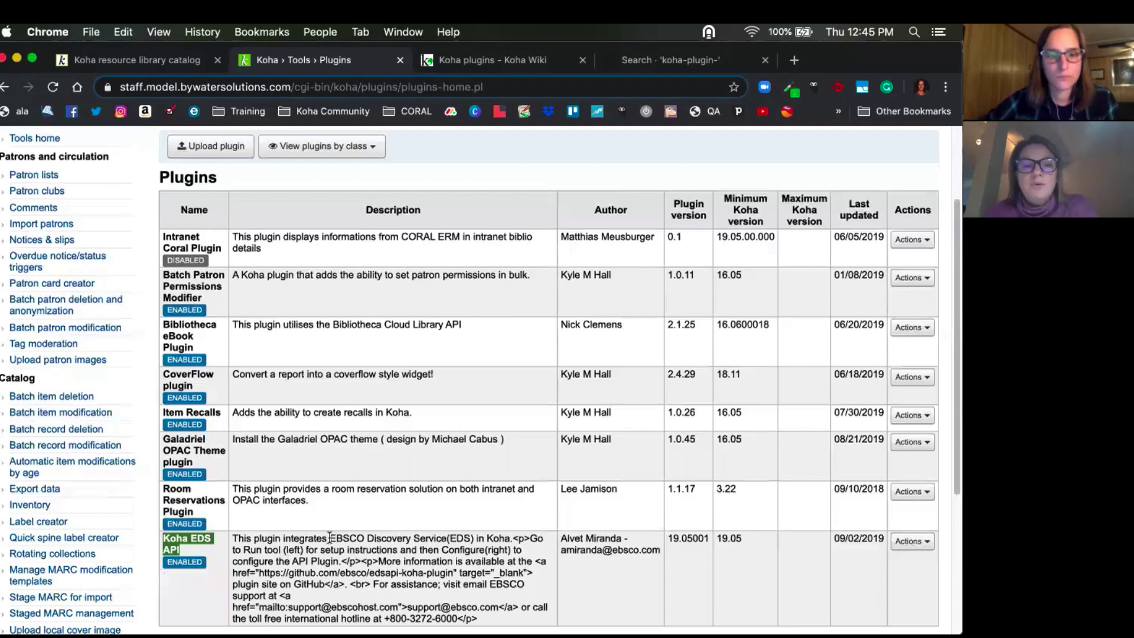
drag(329, 539, 475, 540)
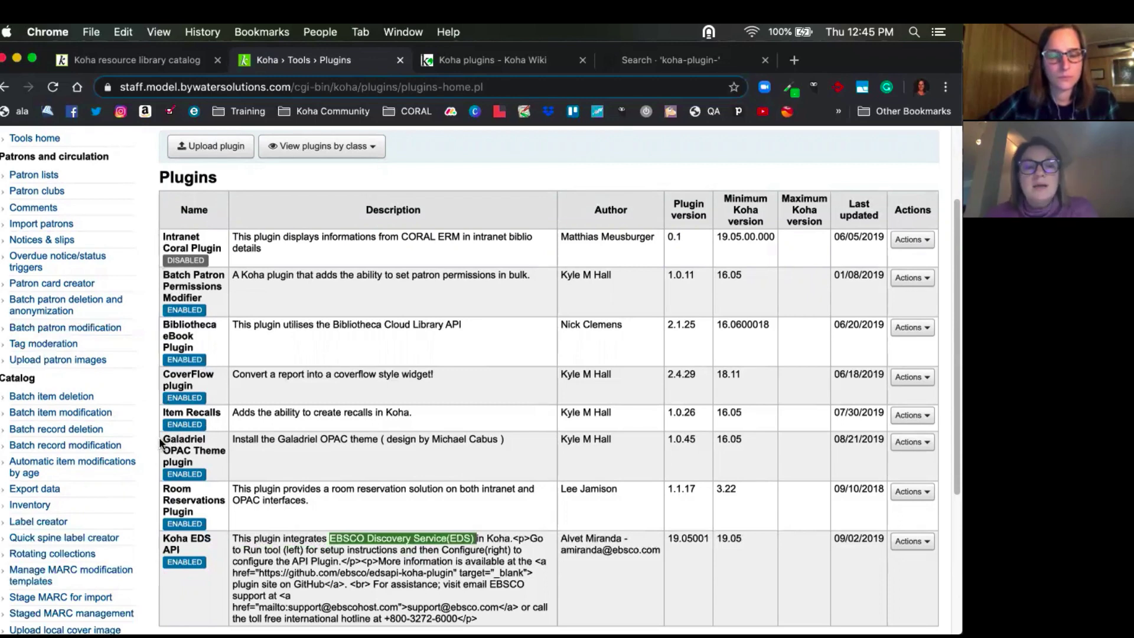
drag(163, 442, 206, 469)
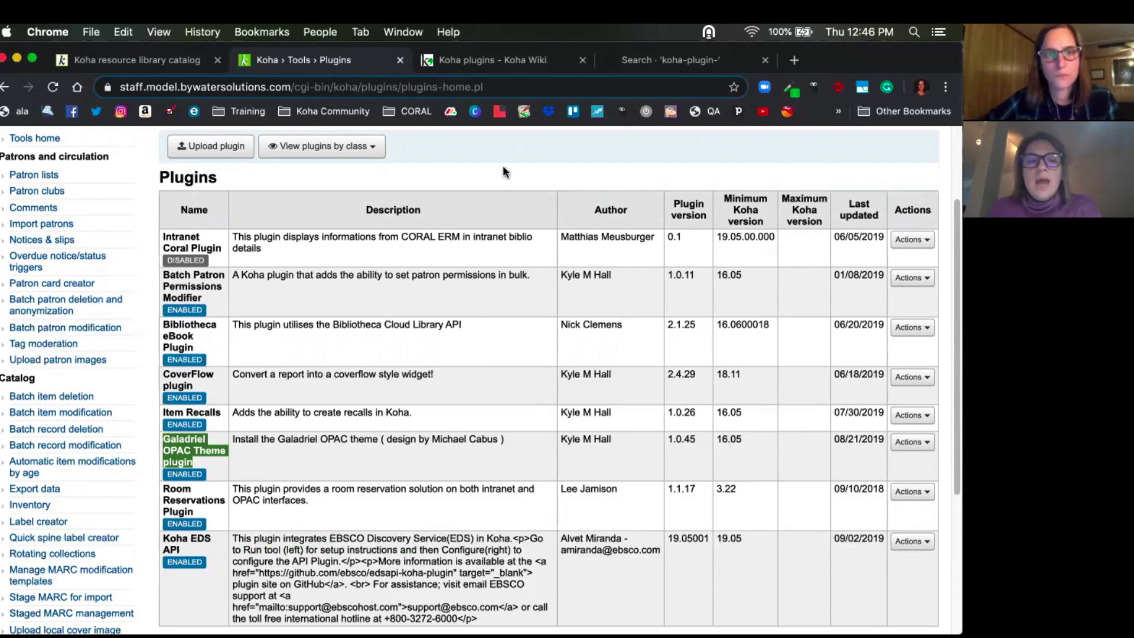
Step: On the Koha Wiki 'Koha plugins' page, highlight the title and read down to the See also links
click(477, 62)
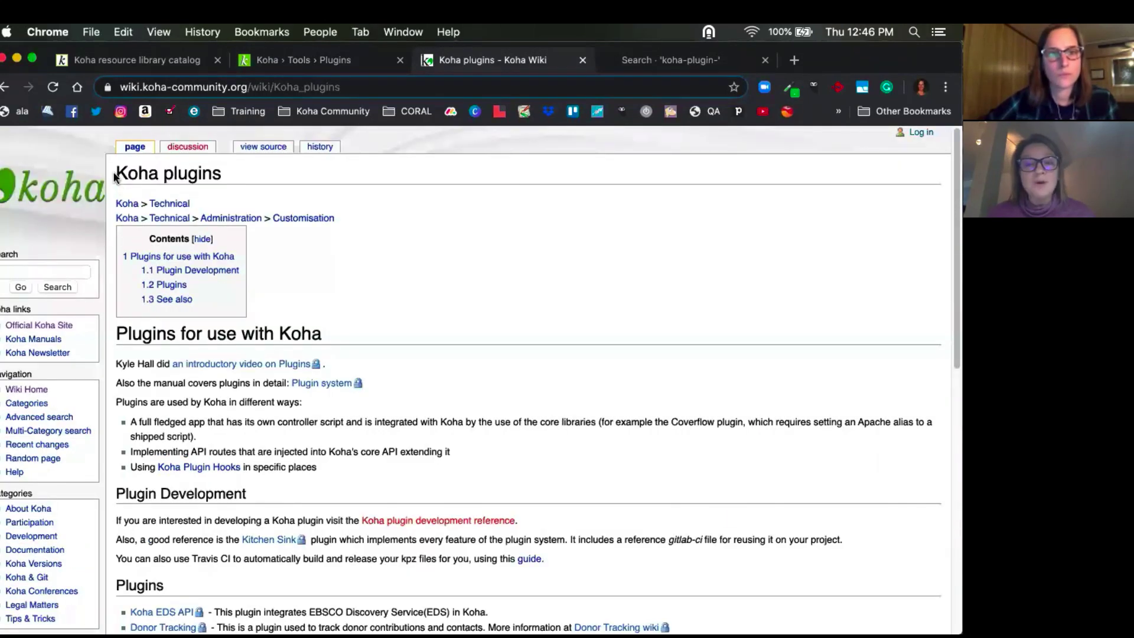
drag(115, 175, 226, 180)
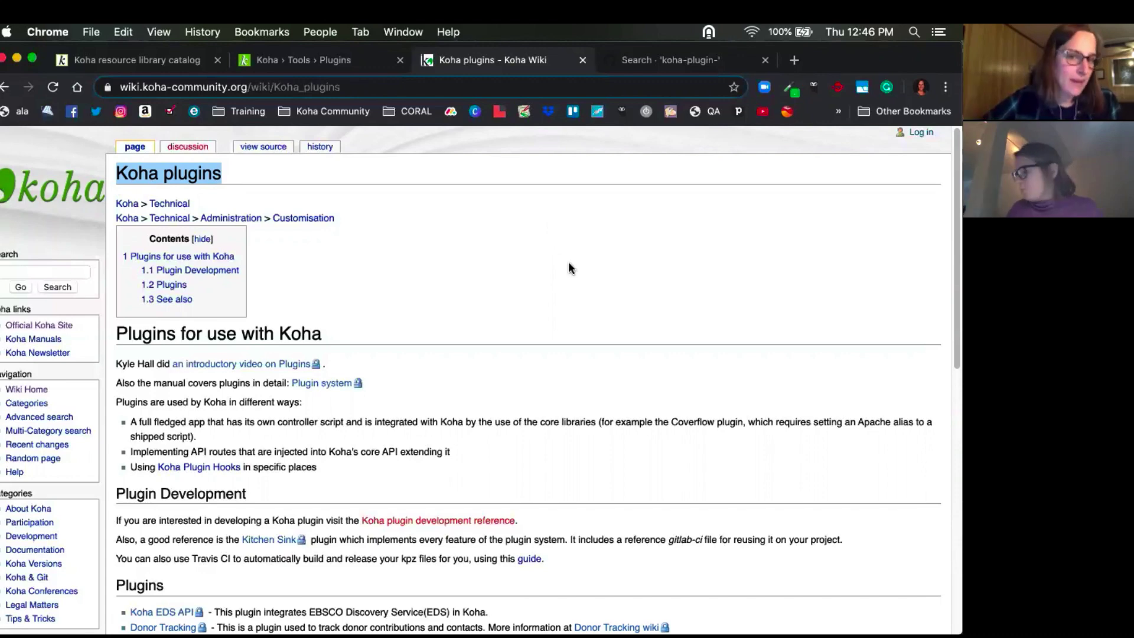
scroll(578, 289, down, 1)
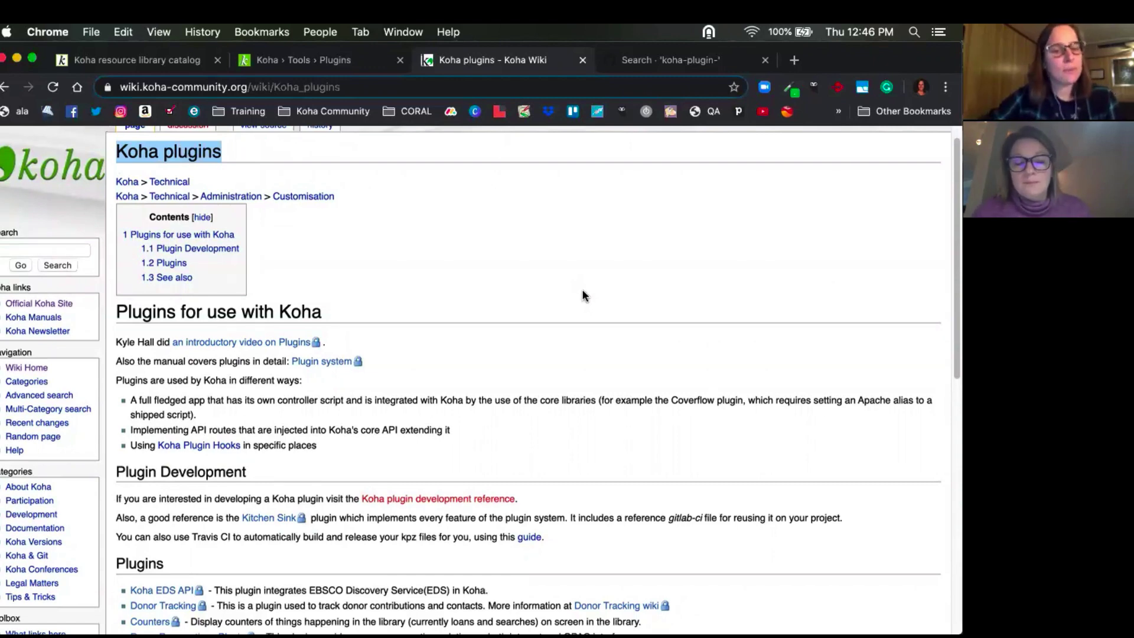
scroll(585, 307, down, 6)
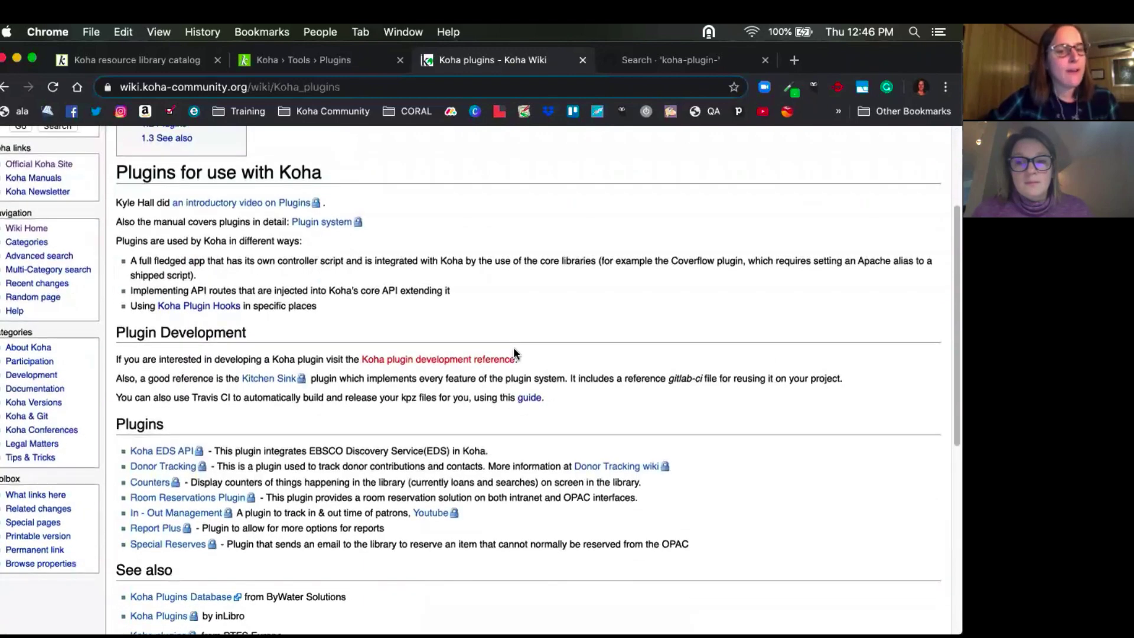
scroll(349, 422, down, 3)
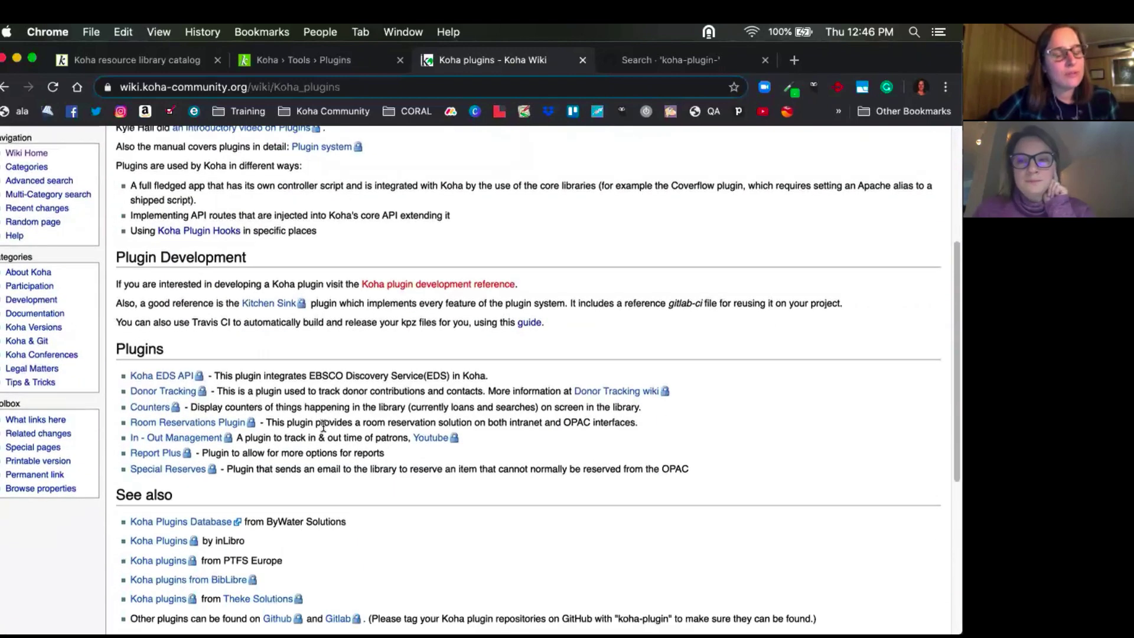
scroll(323, 425, down, 4)
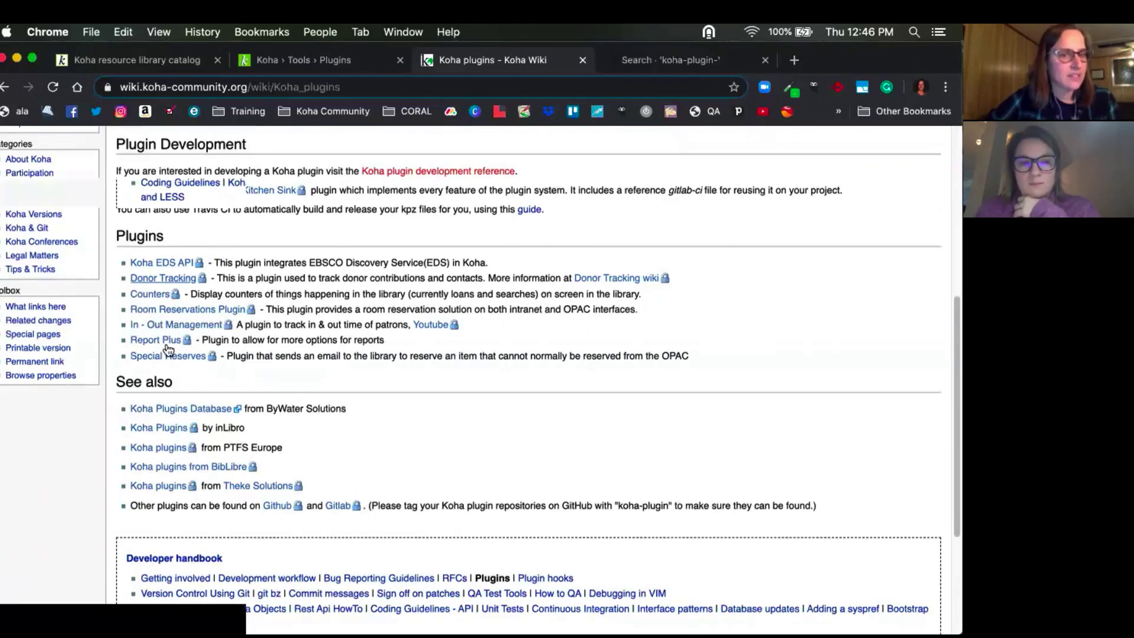
scroll(417, 390, down, 3)
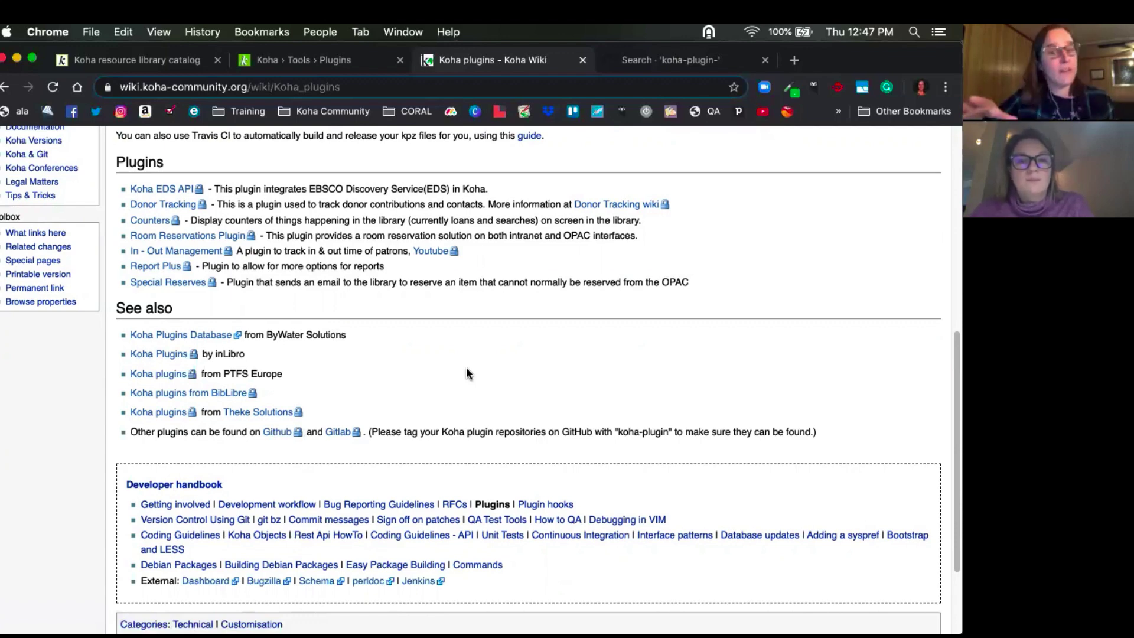
Step: Search the Koha resource library catalog for 'patron emailer'
click(148, 60)
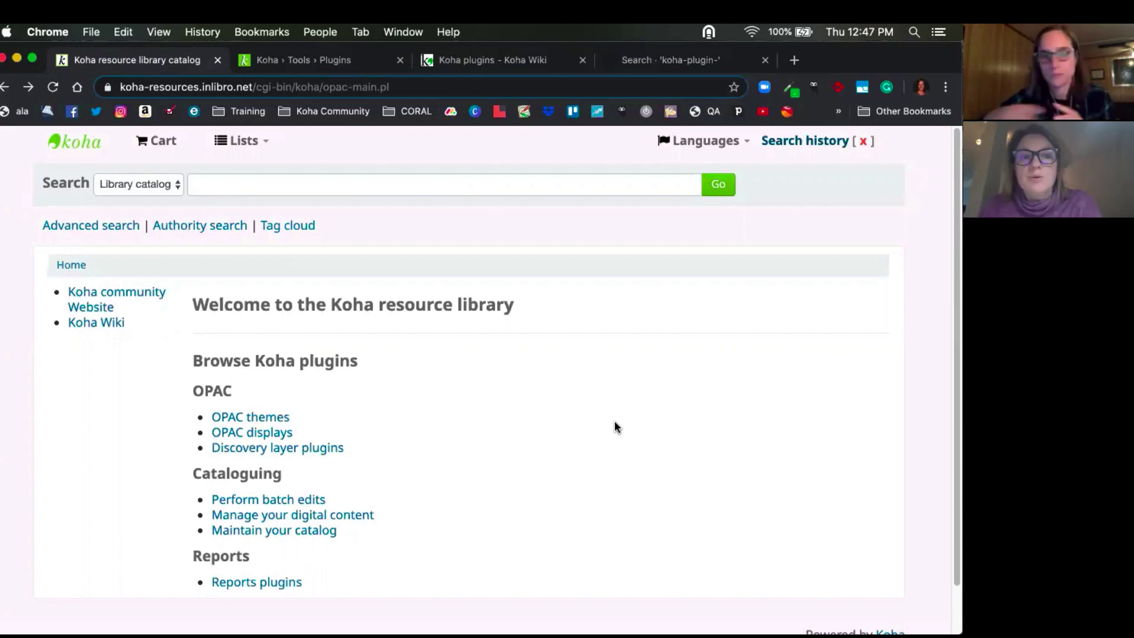
click(250, 185)
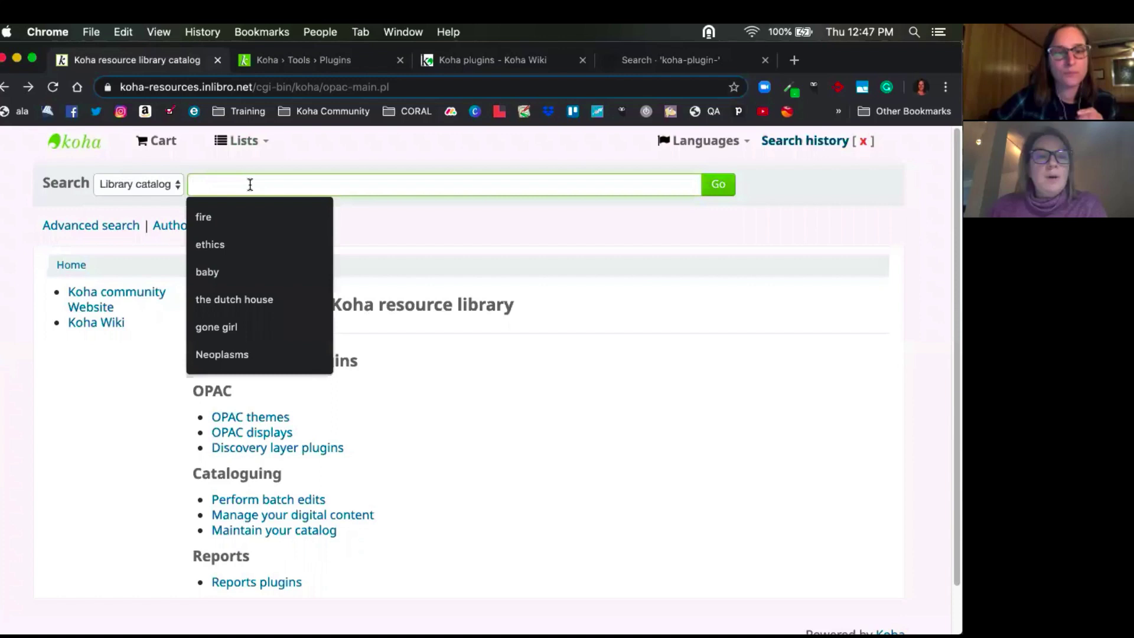
text(pa)
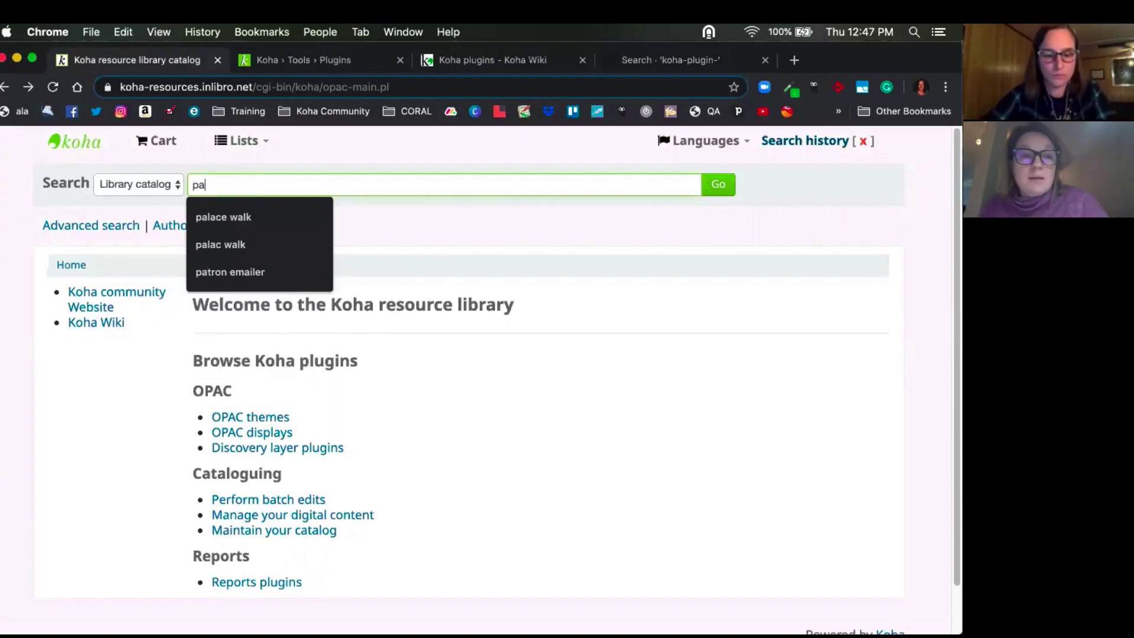
text(tron emailer)
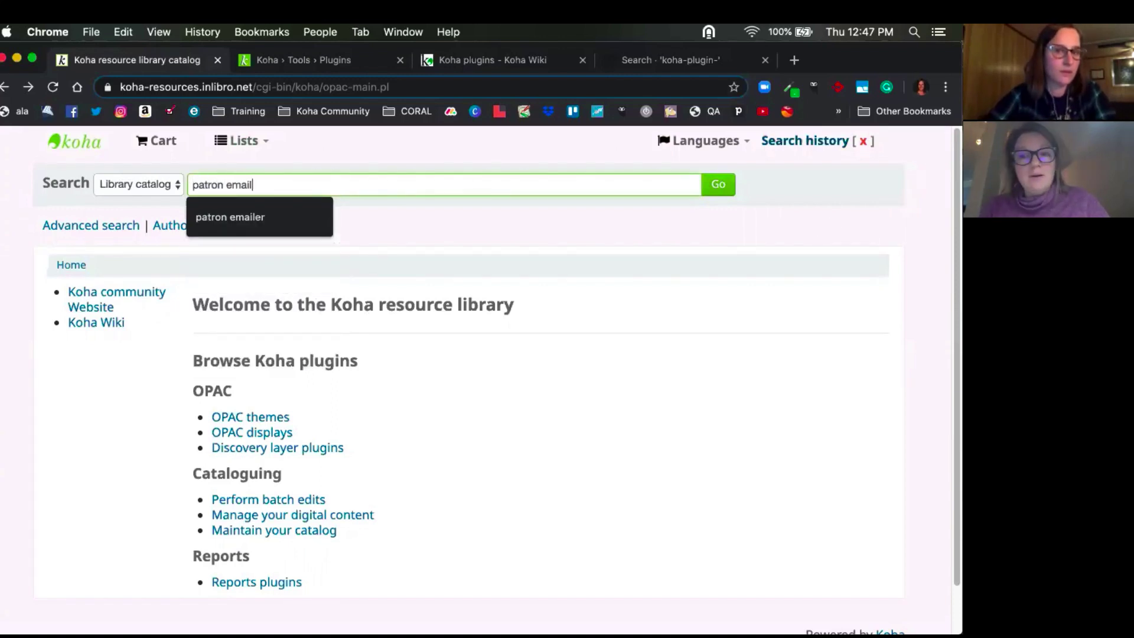
key(Return)
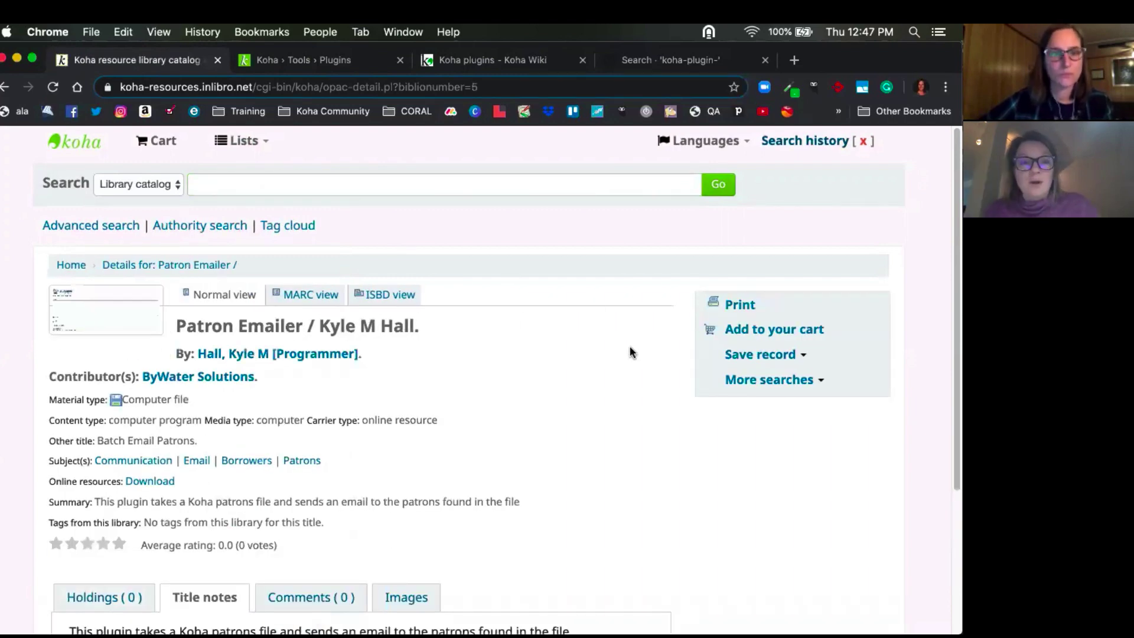
Step: Highlight the Patron Emailer title notes, then list all records by its author
scroll(630, 354, down, 5)
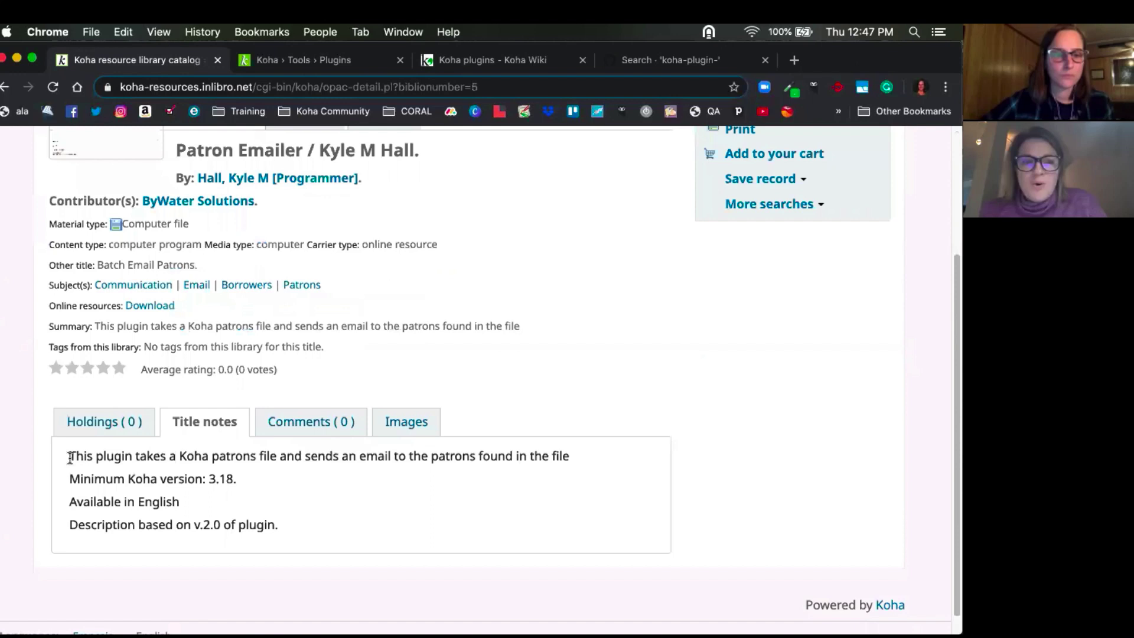
drag(70, 458, 315, 535)
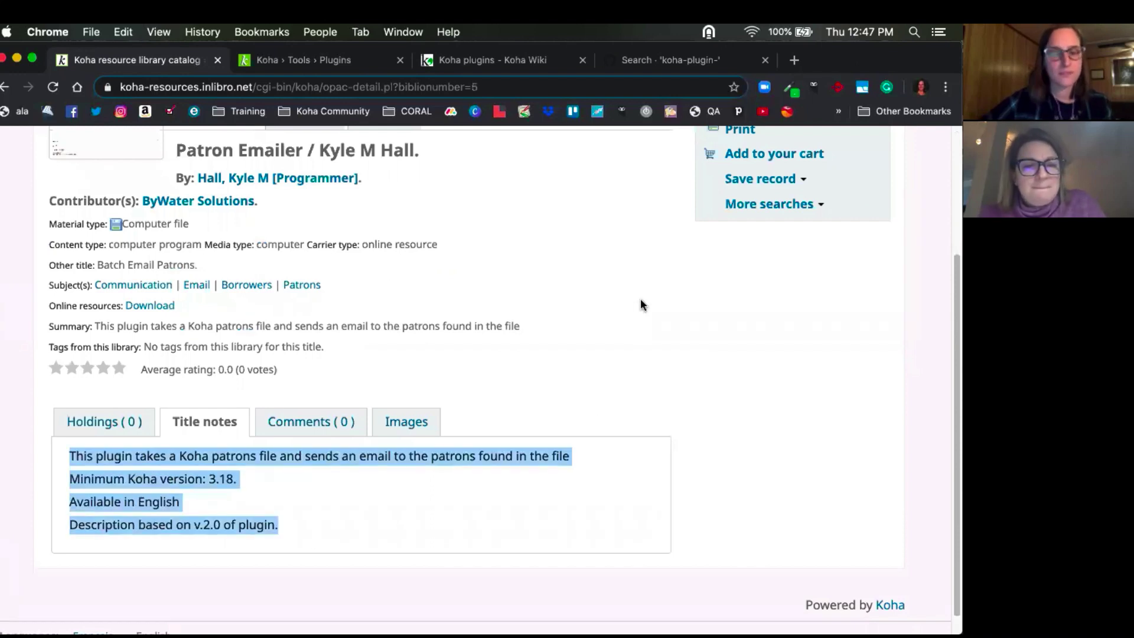
scroll(640, 298, up, 3)
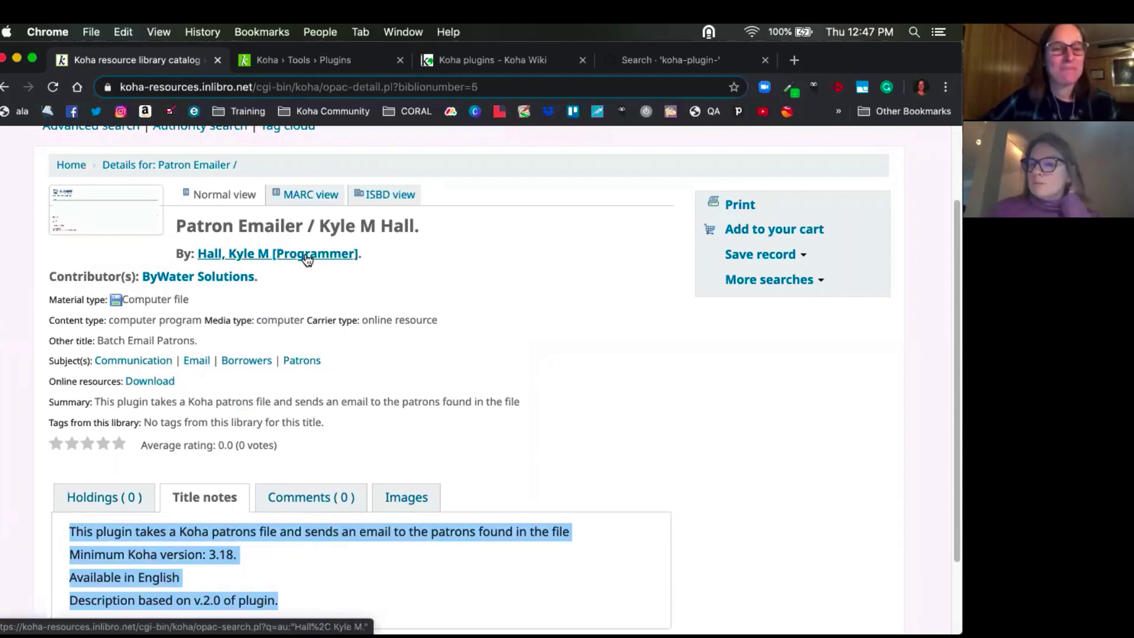
click(265, 254)
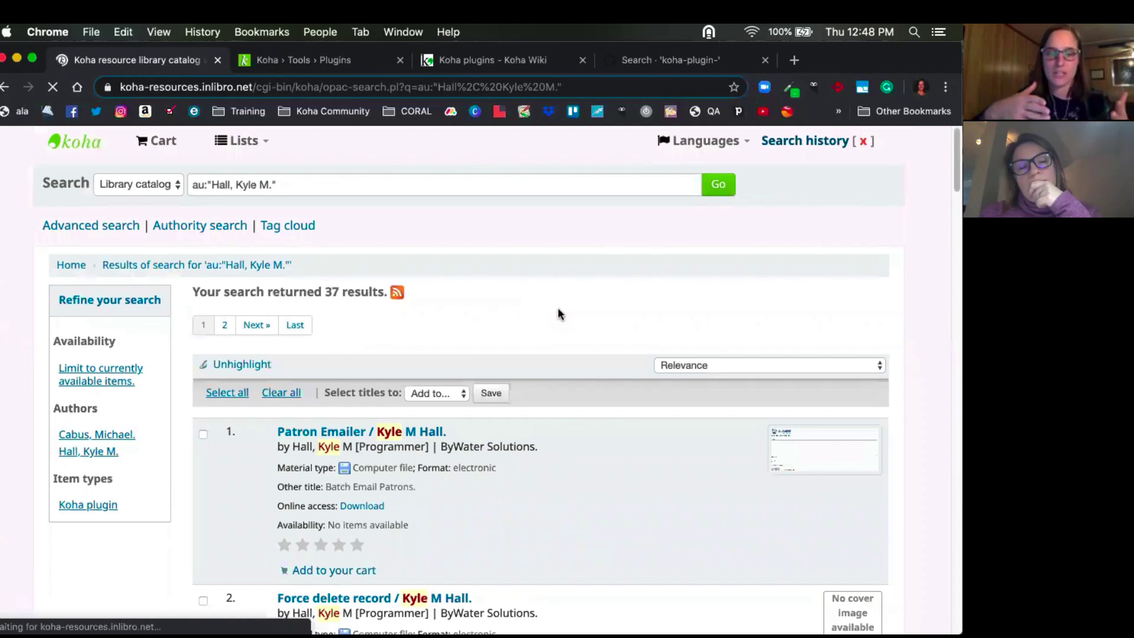
Step: Scroll the author's 37 results down to the Example Kitchen-Sink Plugin
scroll(641, 409, down, 1)
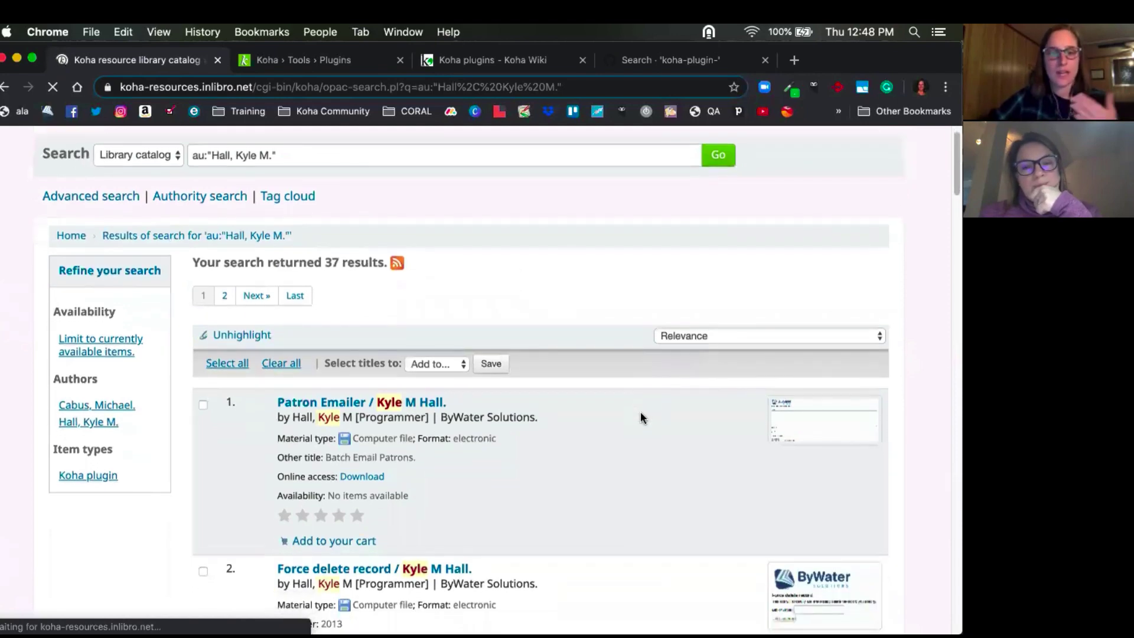
scroll(640, 411, down, 3)
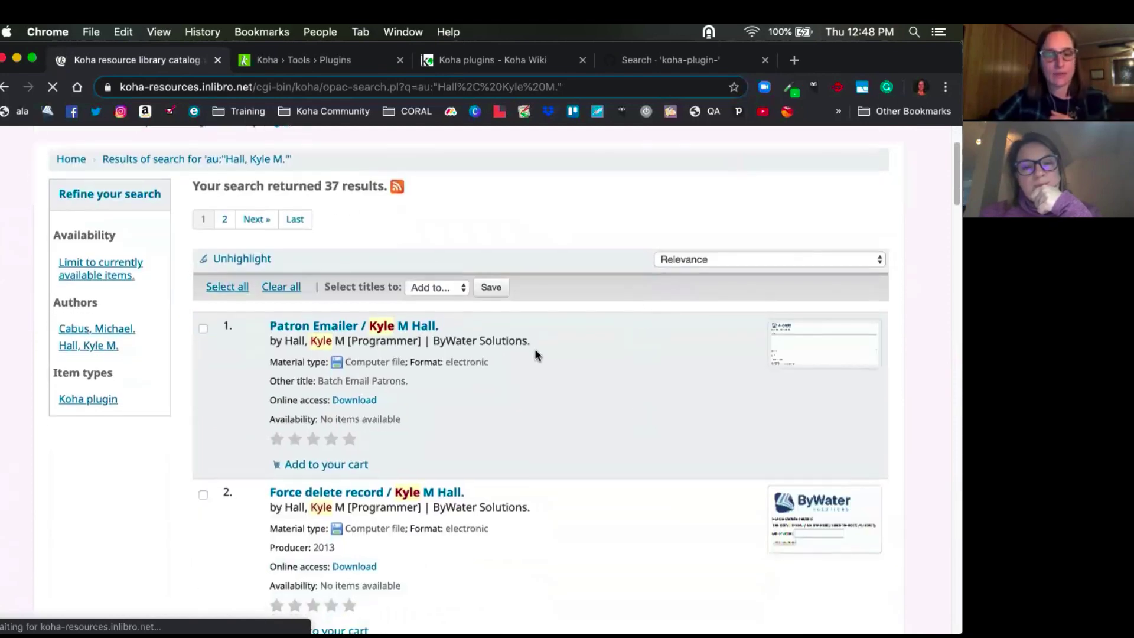
scroll(535, 352, down, 10)
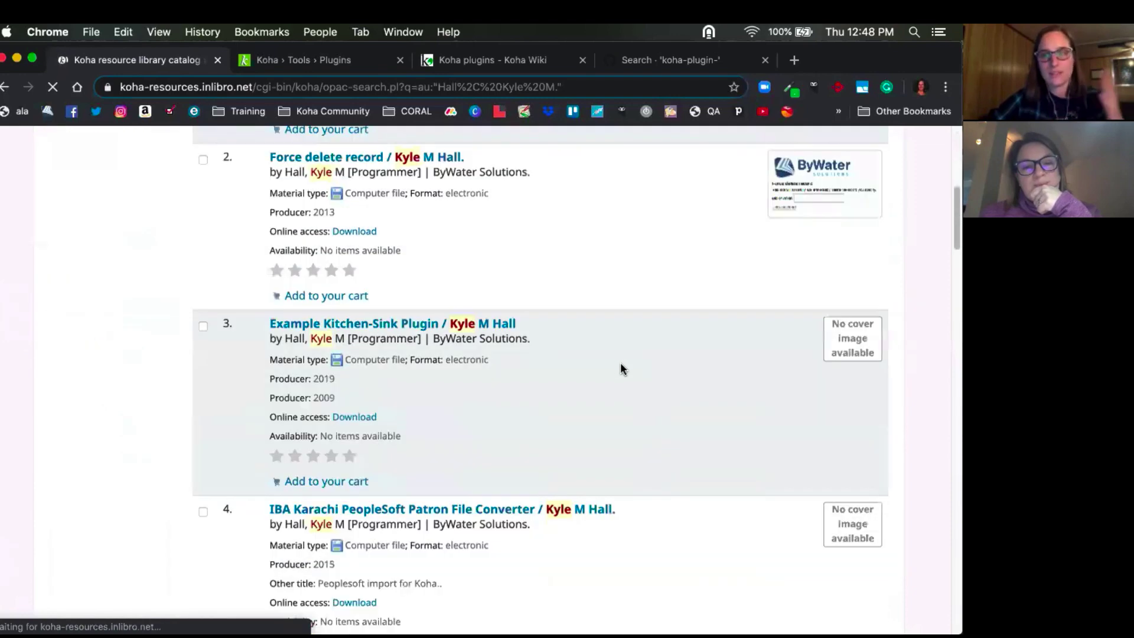
scroll(620, 367, down, 3)
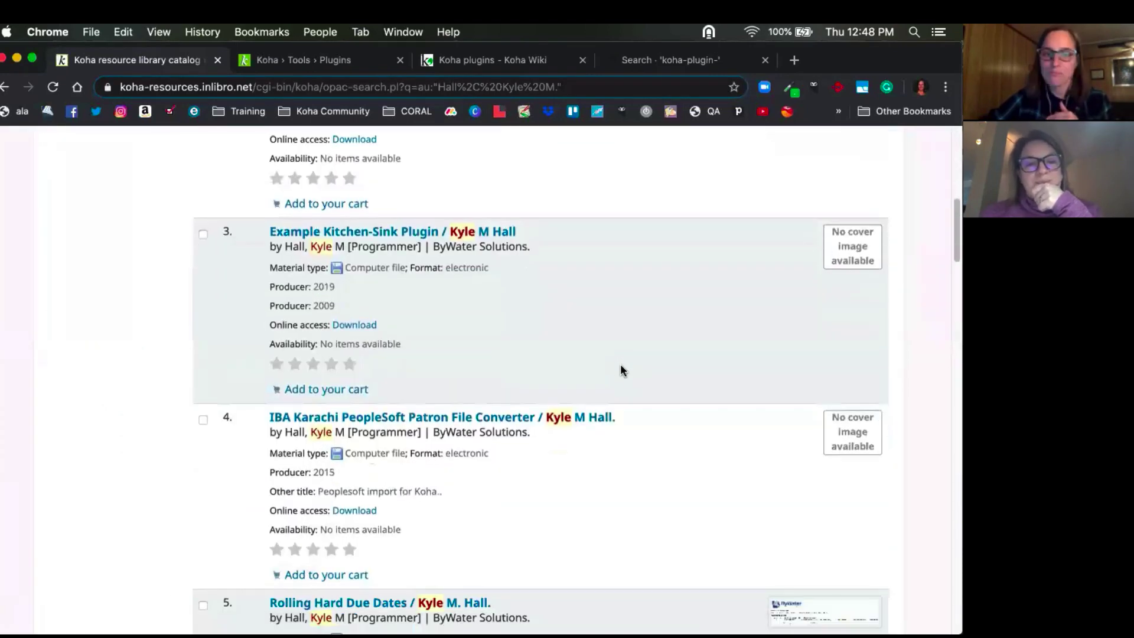
scroll(620, 367, down, 1)
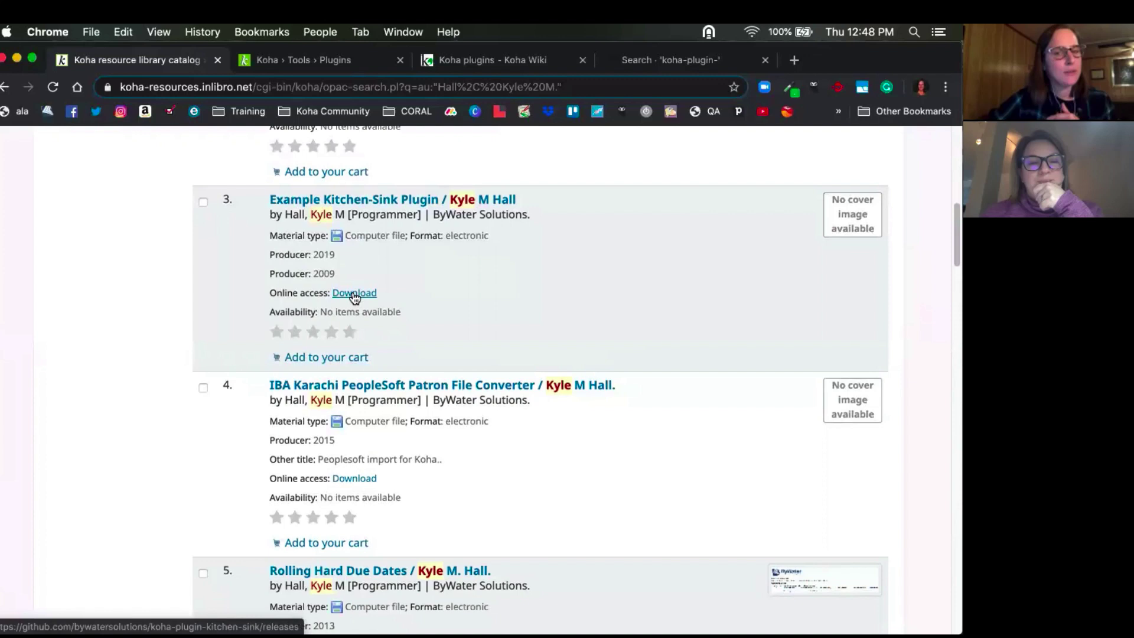
Step: Open the Example Kitchen-Sink Plugin record and highlight its summary and title notes
click(362, 203)
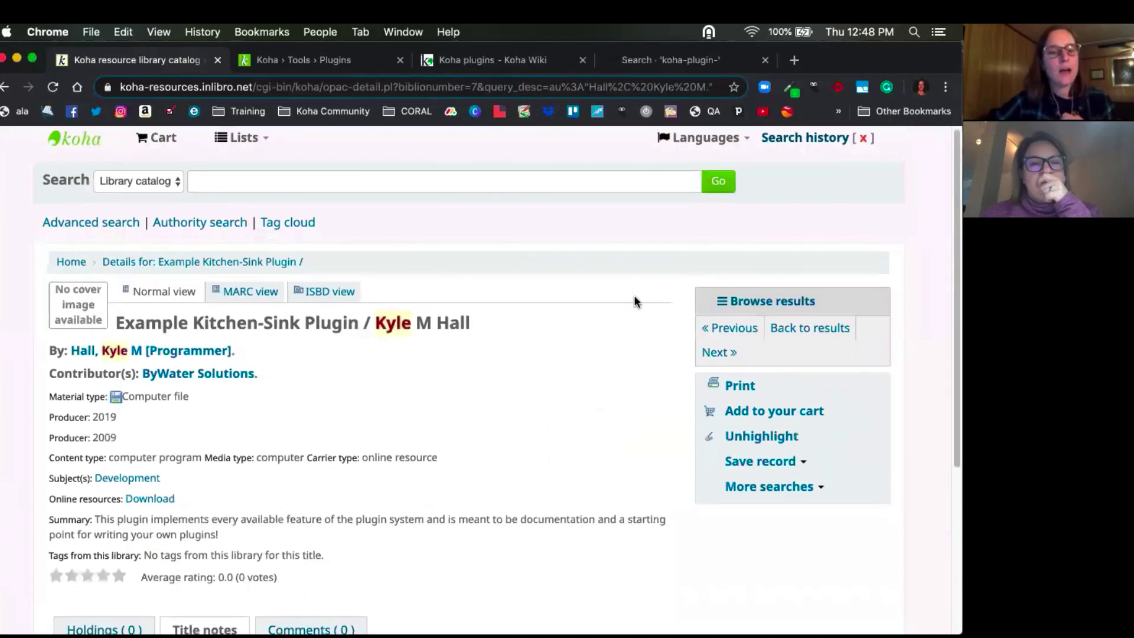
scroll(590, 331, down, 3)
drag(95, 412, 235, 425)
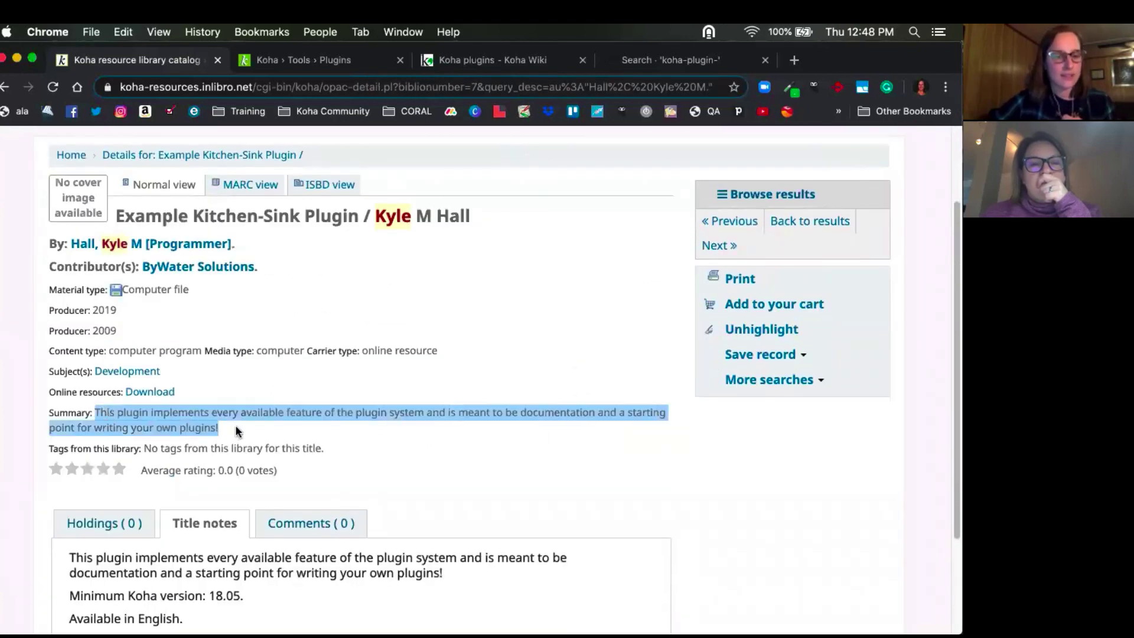
scroll(299, 425, down, 2)
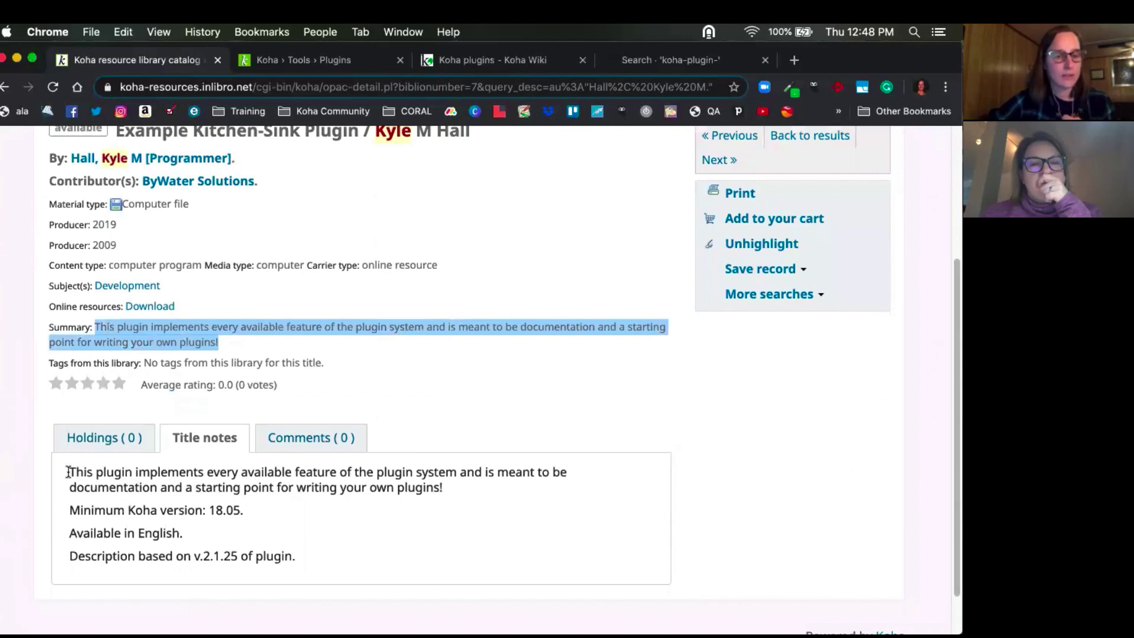
drag(69, 471, 373, 564)
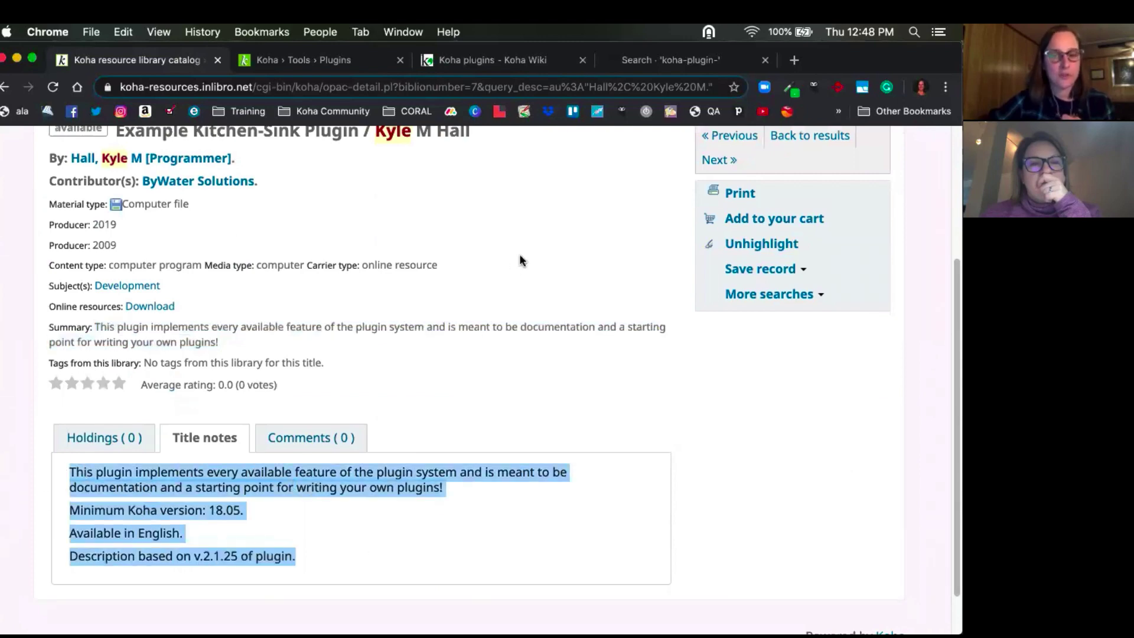
Step: Review the rest of the record, including minimum Koha version 18.05, and clear the highlight
scroll(519, 253, up, 5)
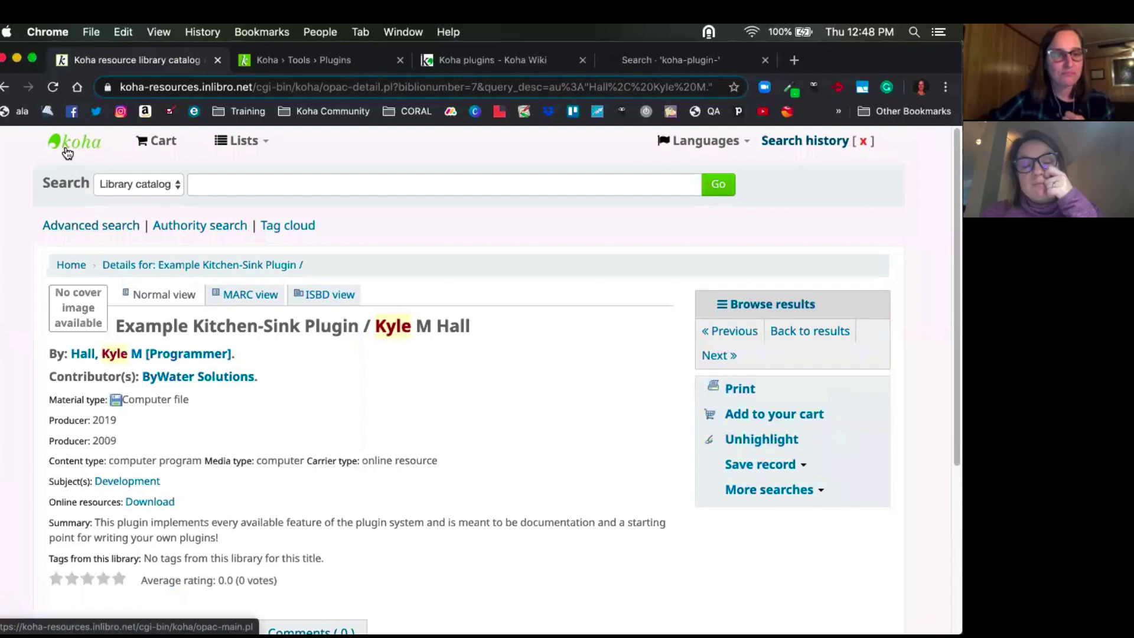
scroll(504, 437, down, 1)
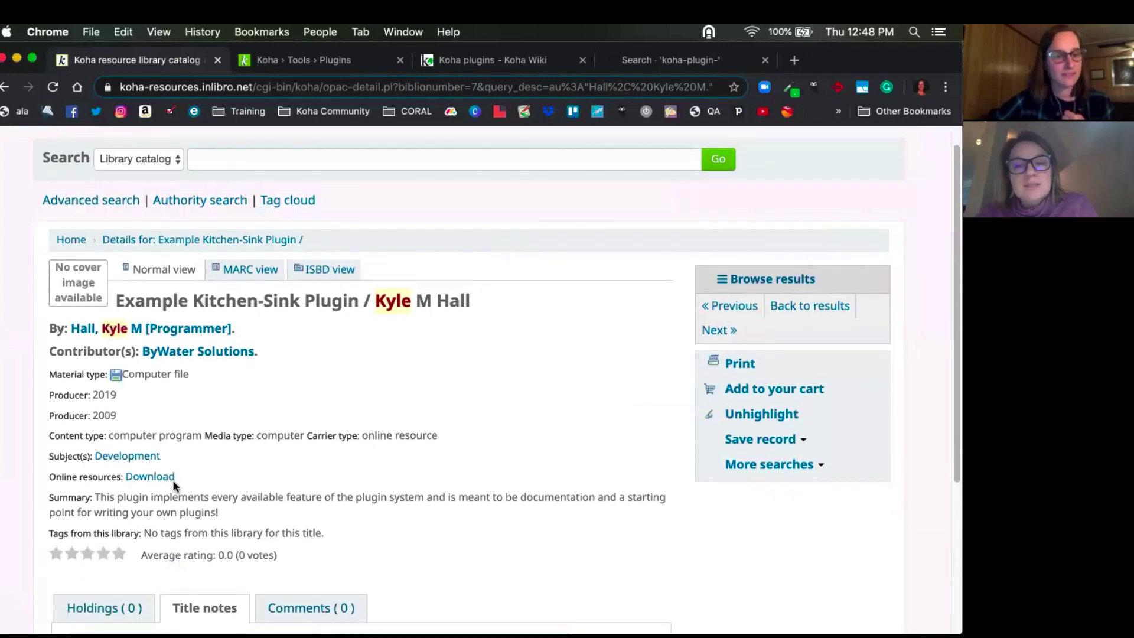
scroll(487, 422, down, 3)
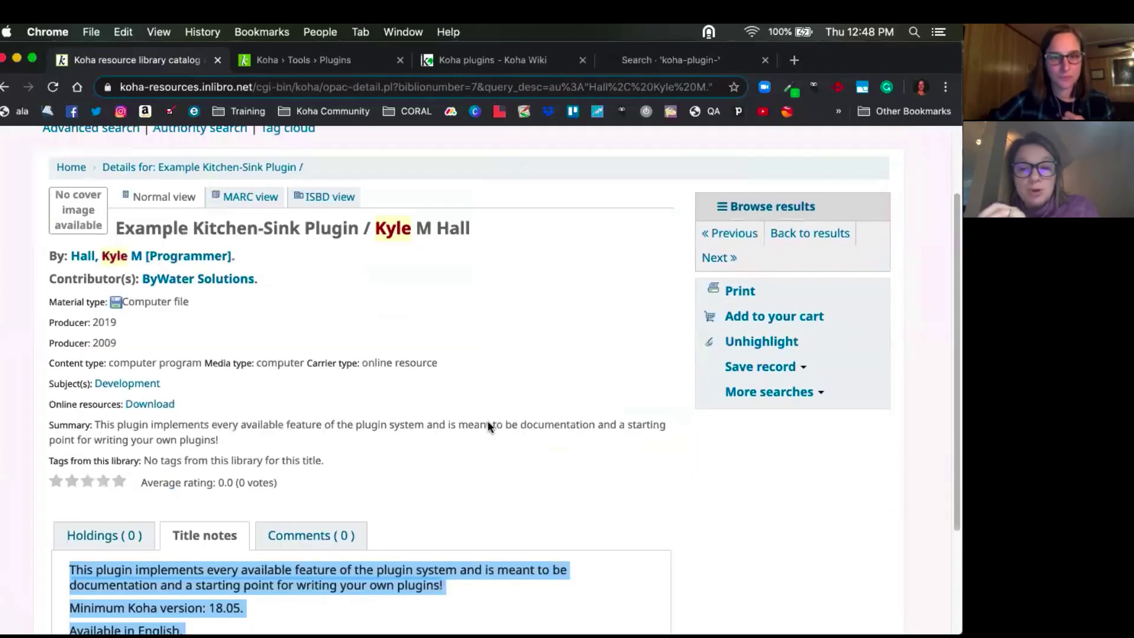
scroll(488, 423, down, 3)
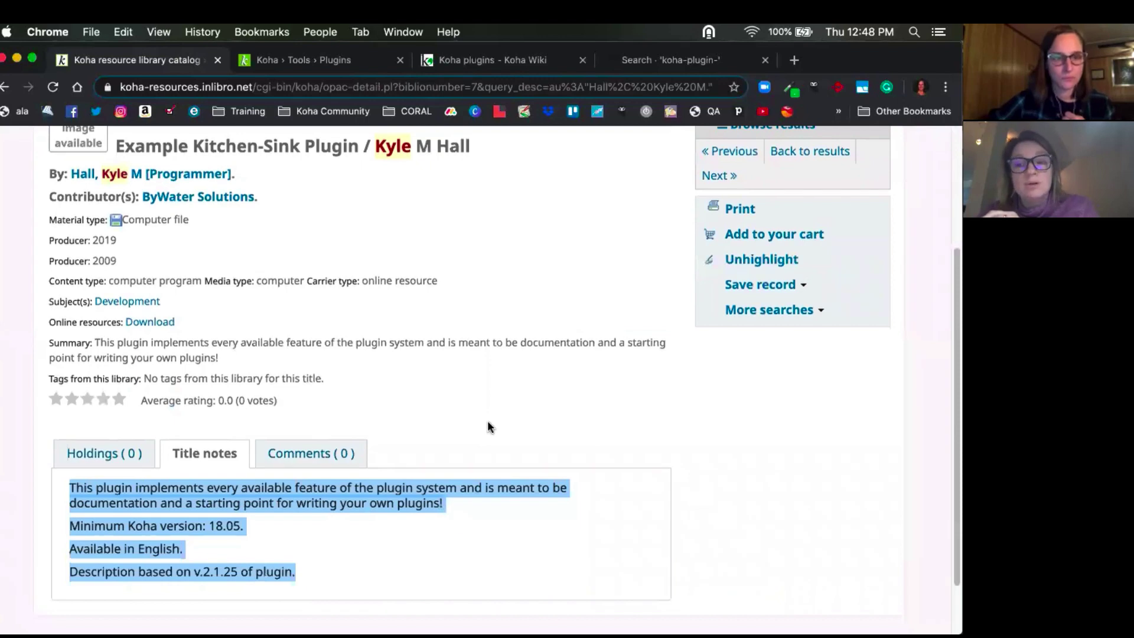
scroll(488, 427, up, 2)
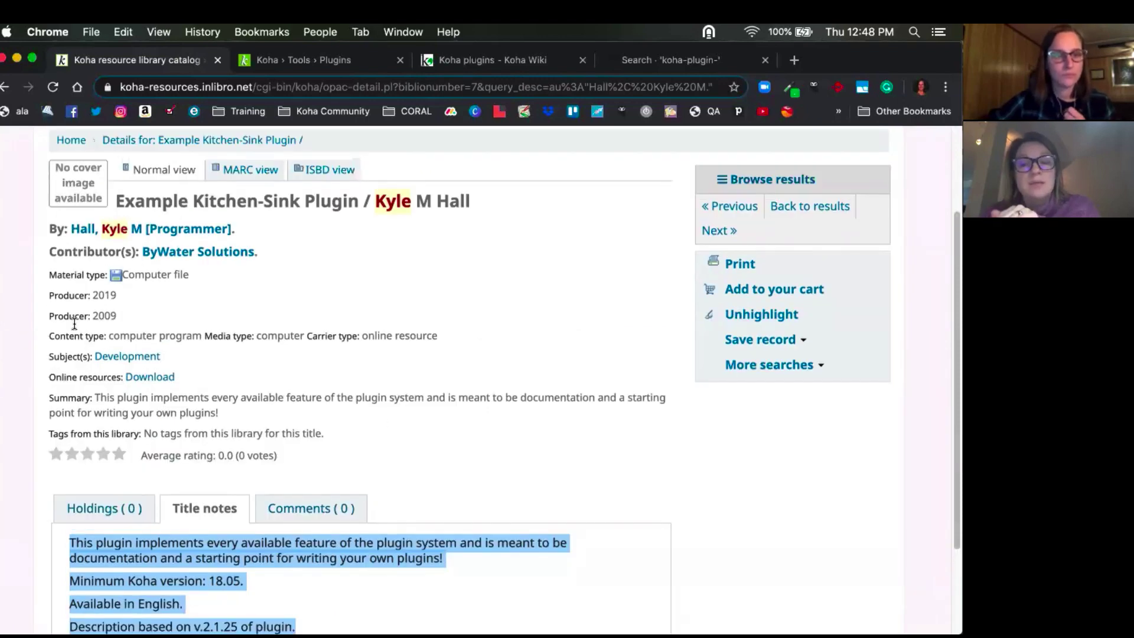
click(93, 317)
scroll(374, 368, up, 4)
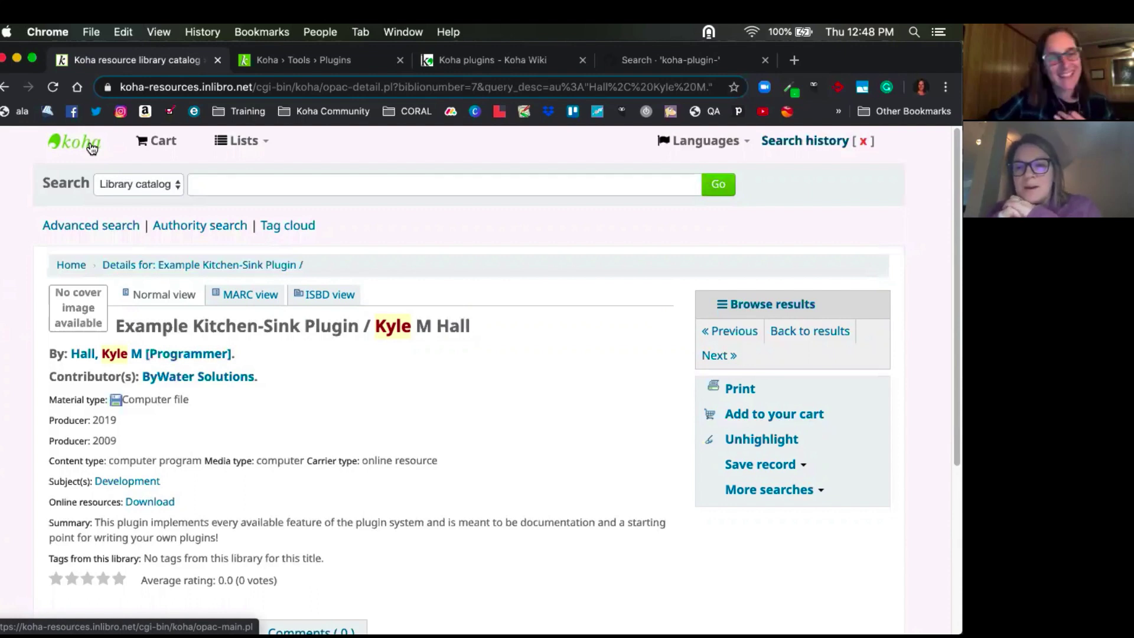
Step: Browse the OPAC displays plugins from the home page: Carousel, PDFtoCover and CoverFlow plugin
click(91, 148)
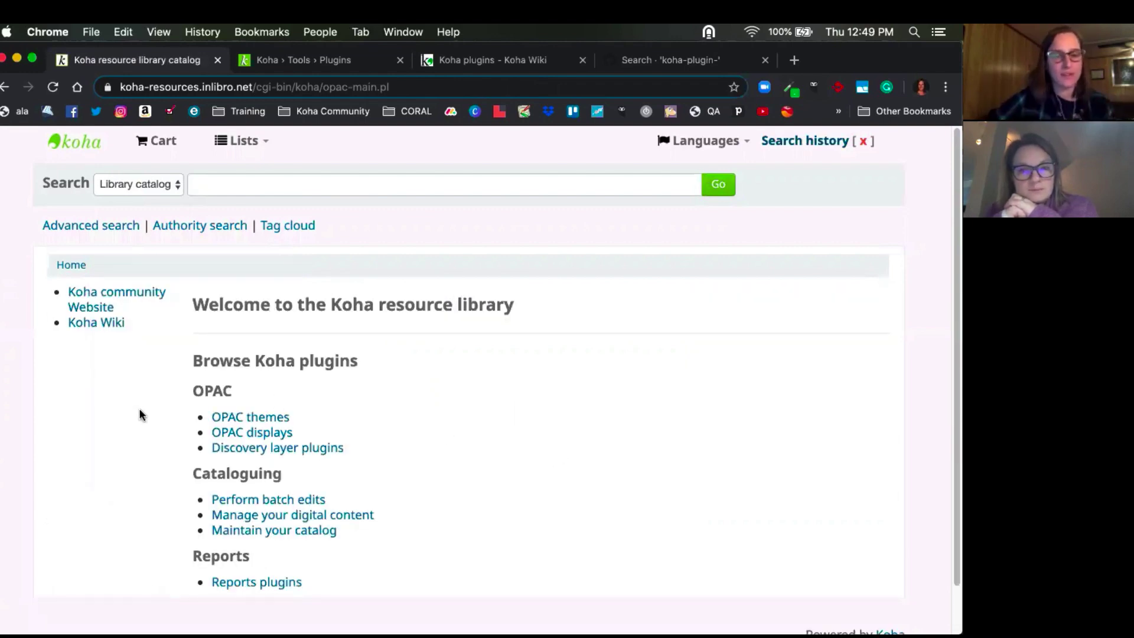
click(269, 438)
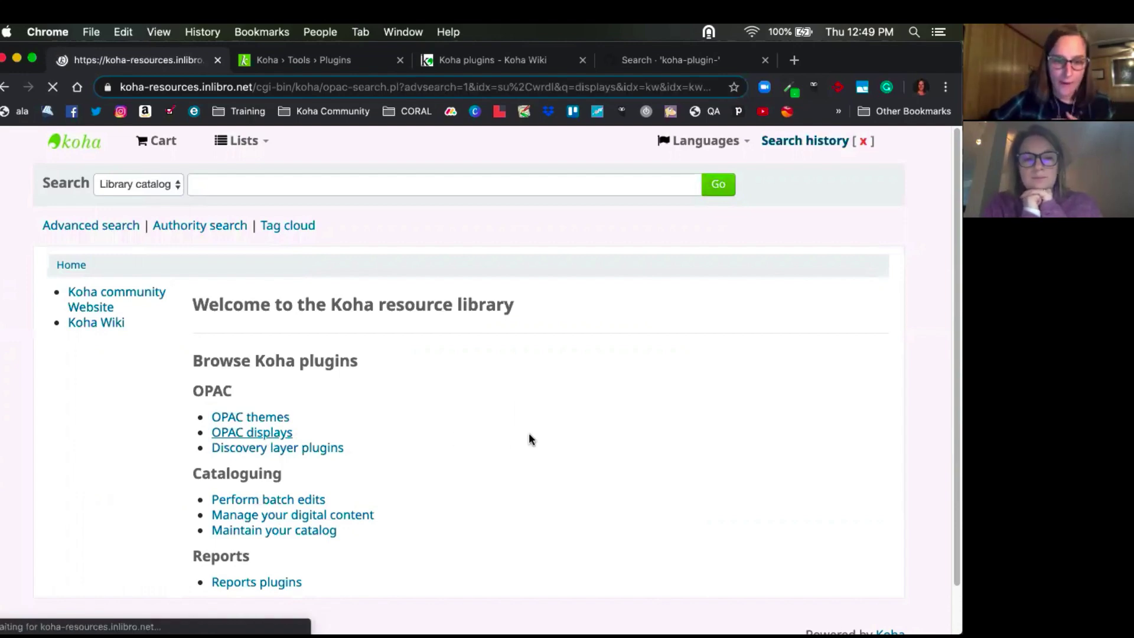
scroll(401, 436, down, 2)
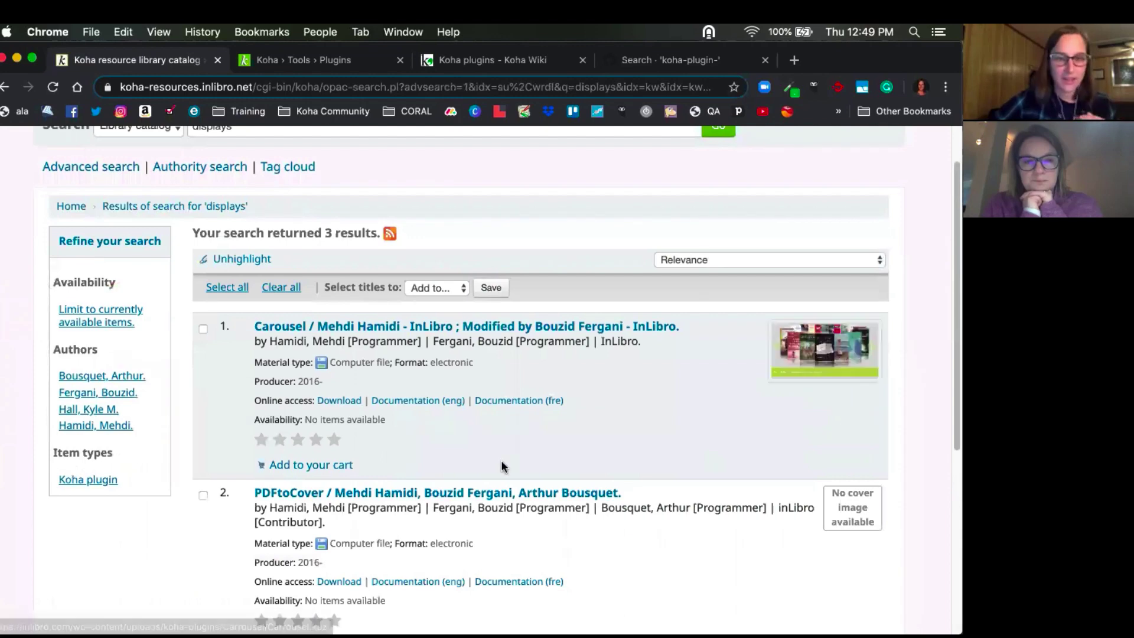
scroll(501, 460, down, 3)
scroll(457, 466, down, 4)
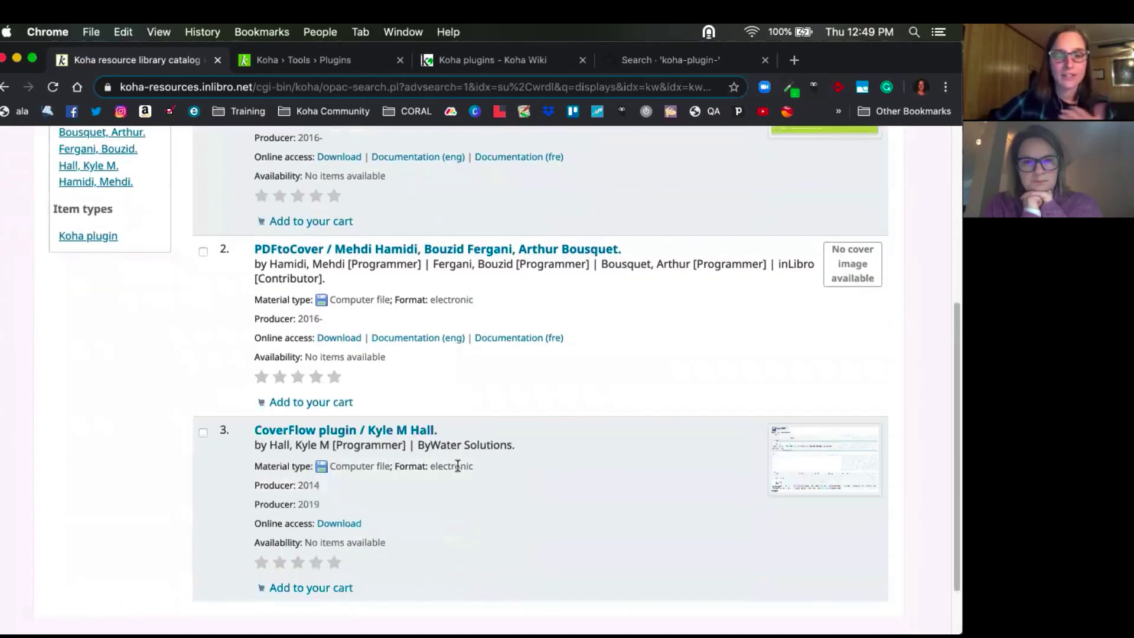
scroll(457, 466, up, 6)
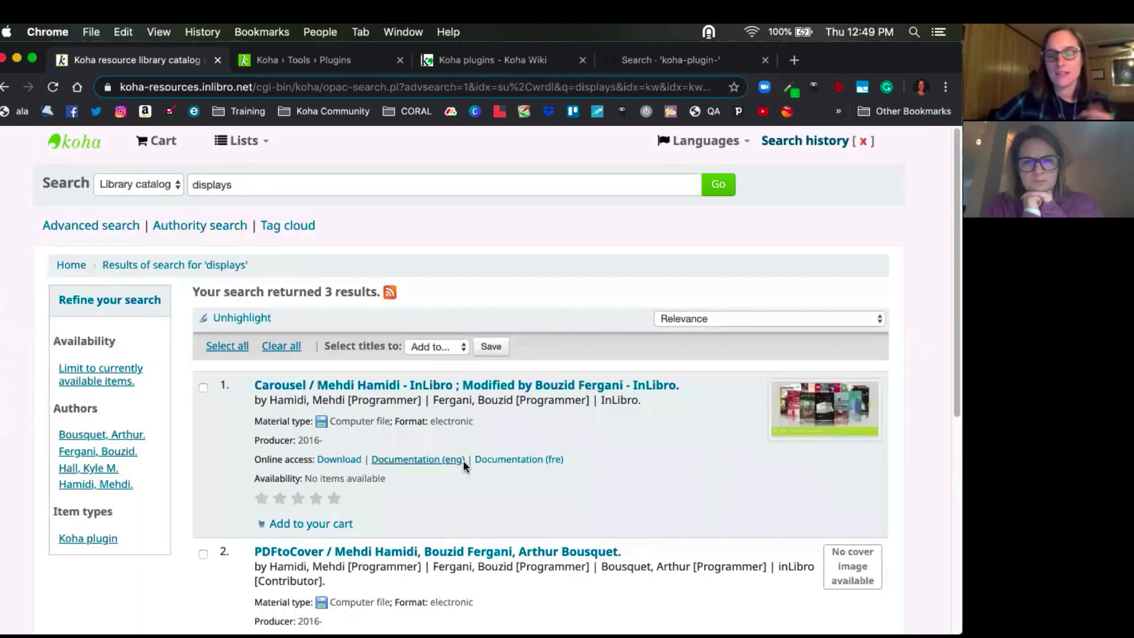
Step: Go back to the resource library's welcome page via the Koha logo
click(77, 148)
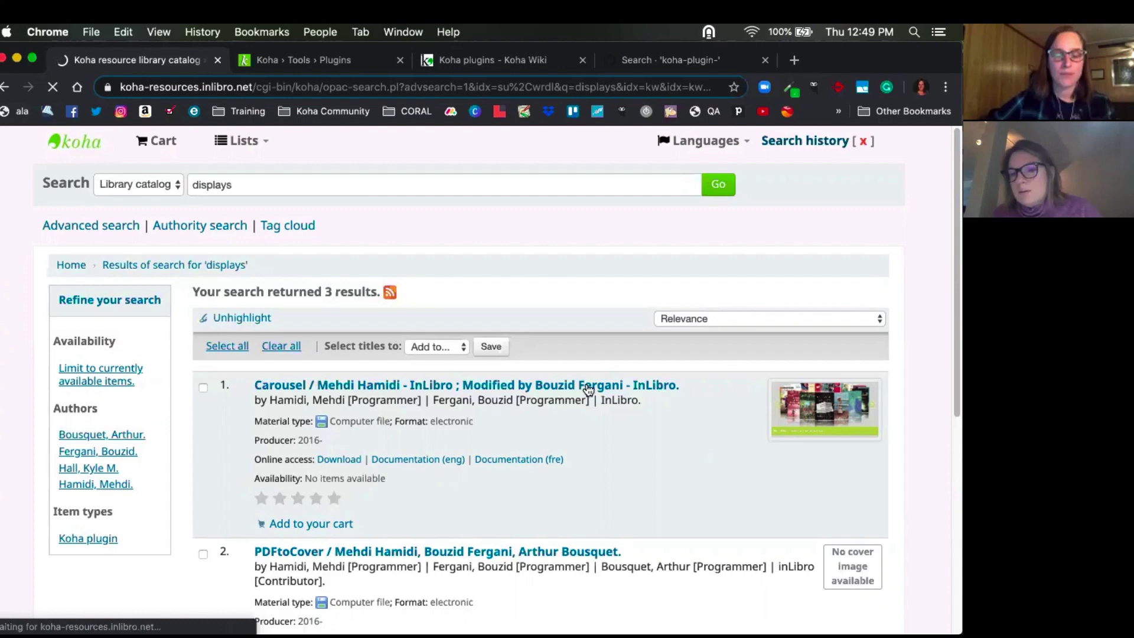